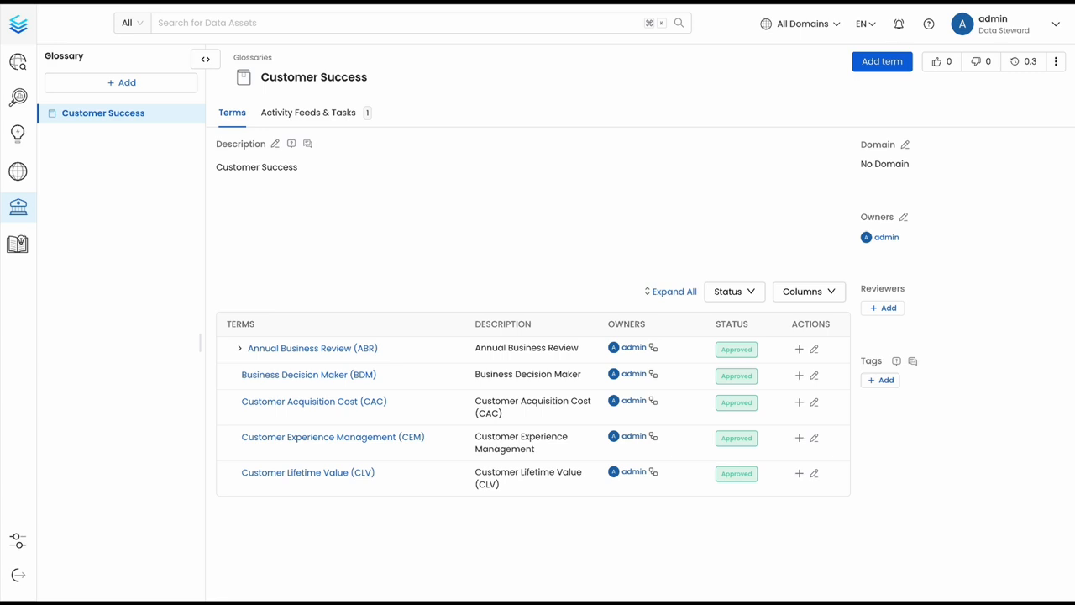
- Open the Glossary Approval Workflow and examine the branches following the check for whether a glossary term has reviewers
mouse_move(22, 214)
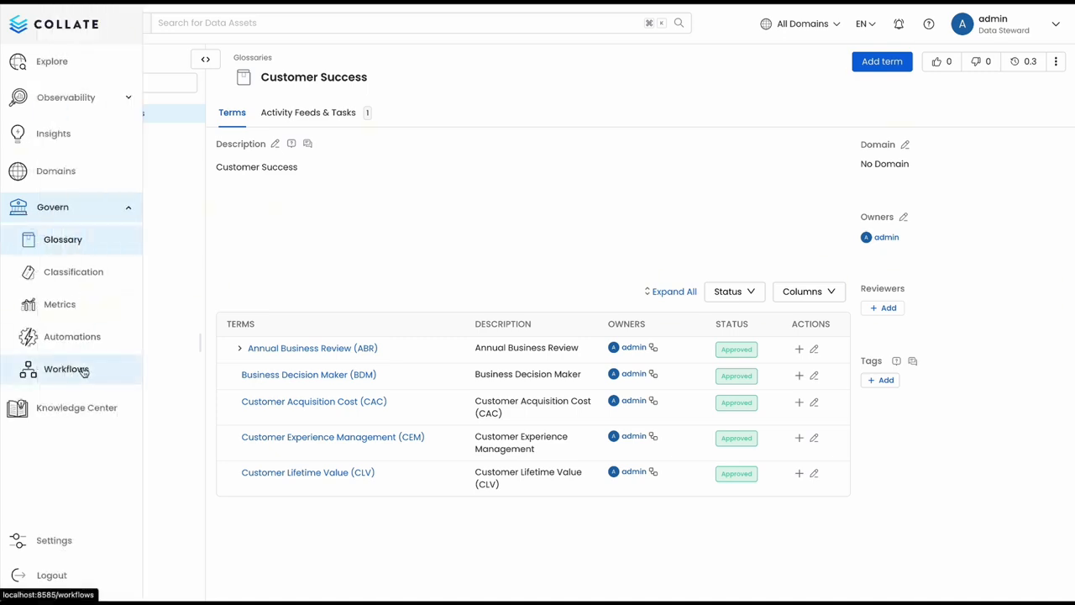
left_click(85, 371)
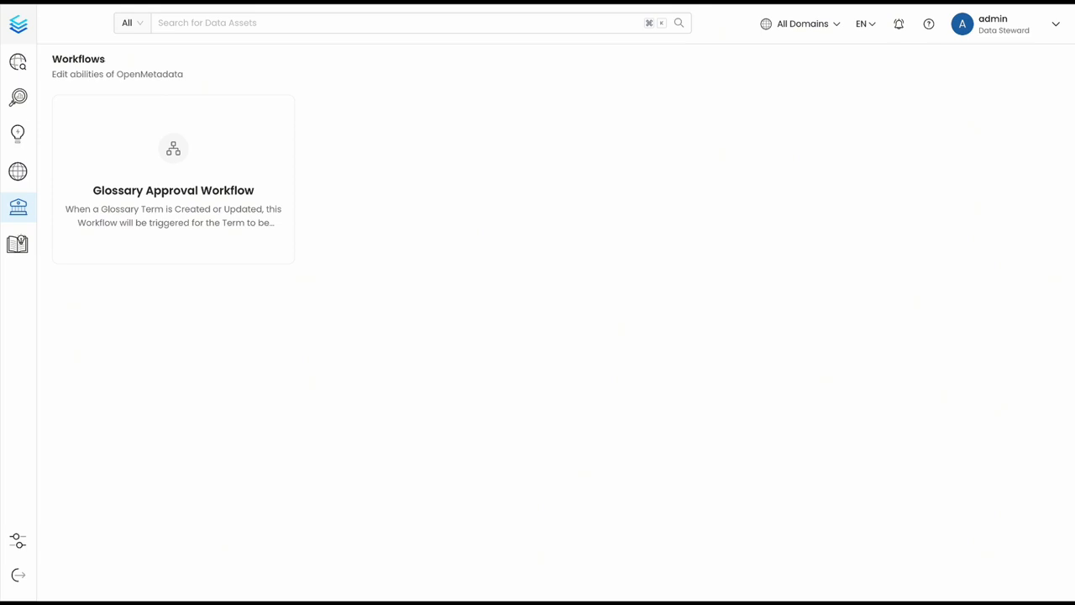
left_click(213, 218)
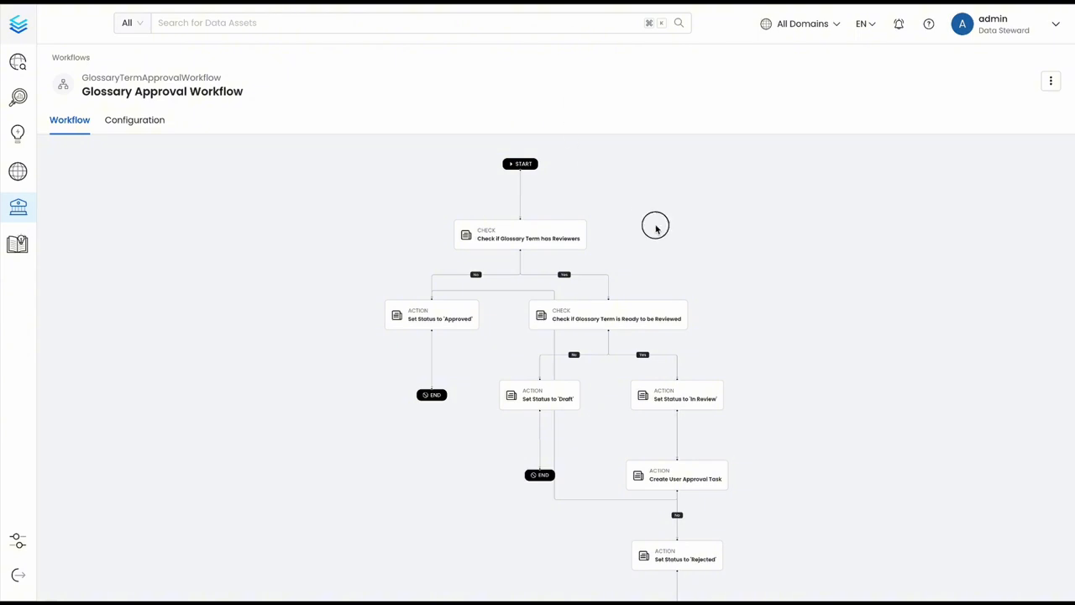
scroll(634, 229, "up", 5)
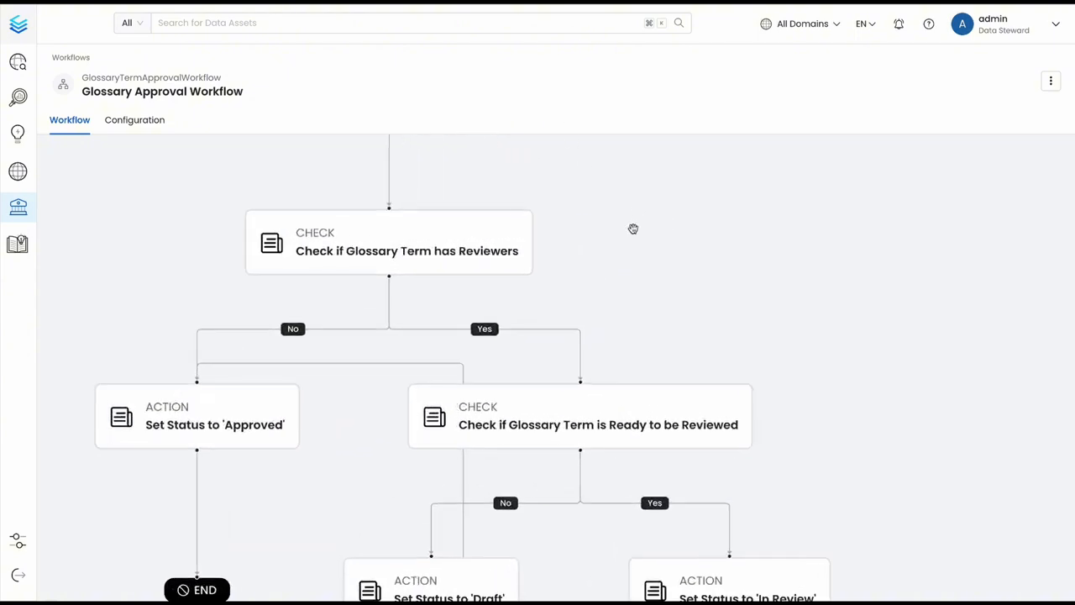
left_click_drag(634, 229, 714, 204)
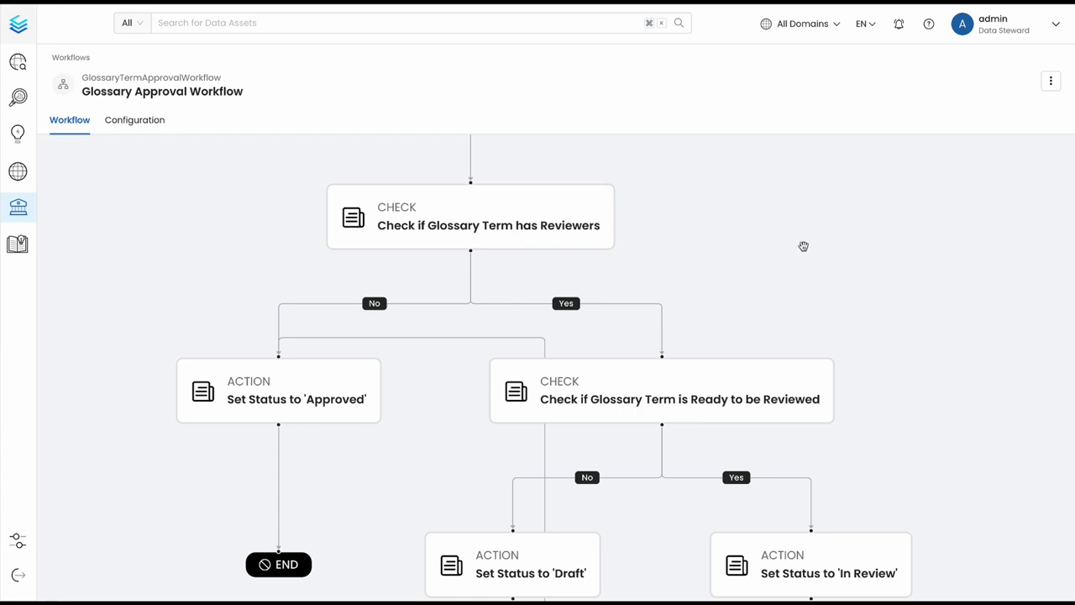
left_click_drag(804, 244, 758, 199)
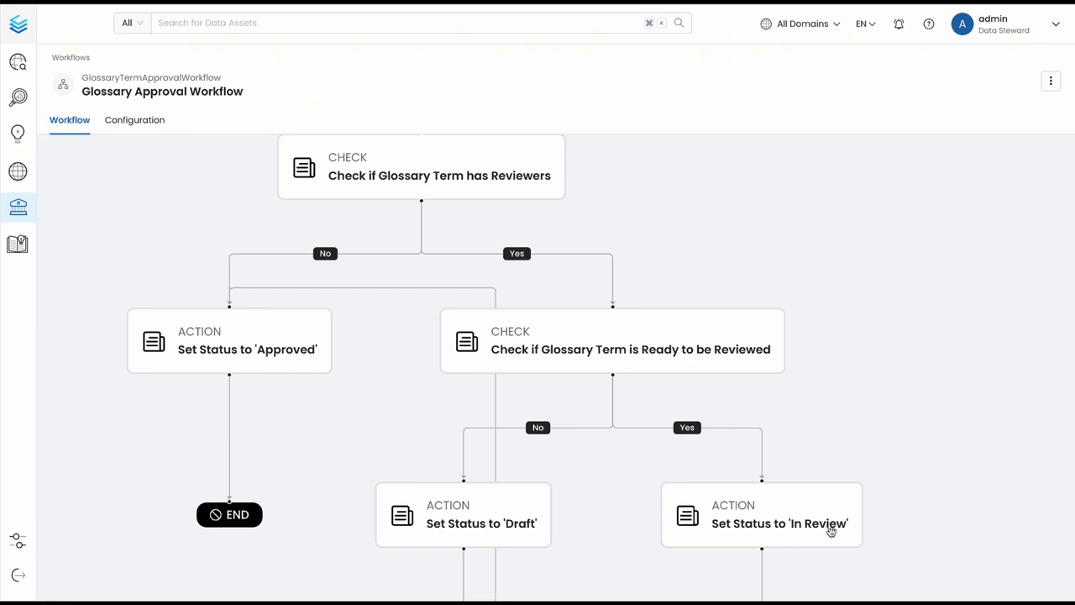
- Inspect the "Check if Glossary Term is Ready to be Reviewed" node's rules and the fields available for its condition, then close its settings
left_click(645, 335)
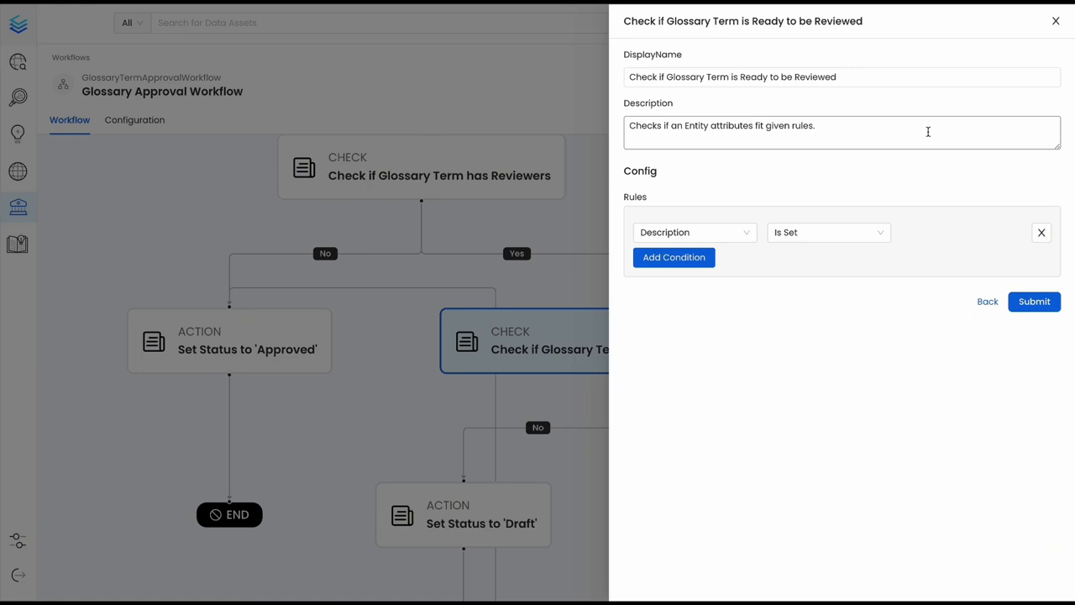
left_click(744, 232)
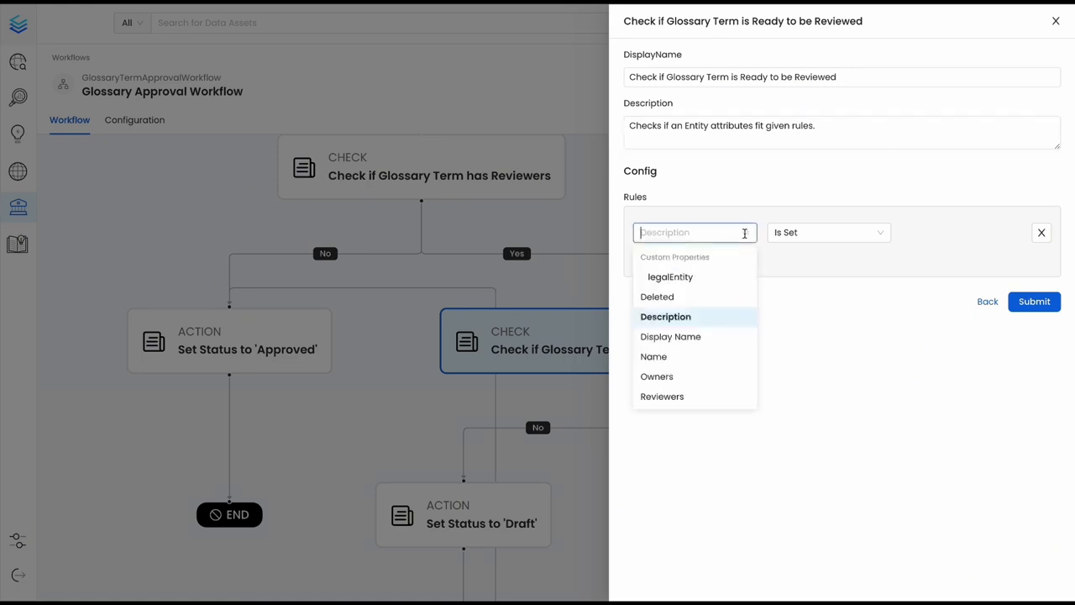
left_click(845, 171)
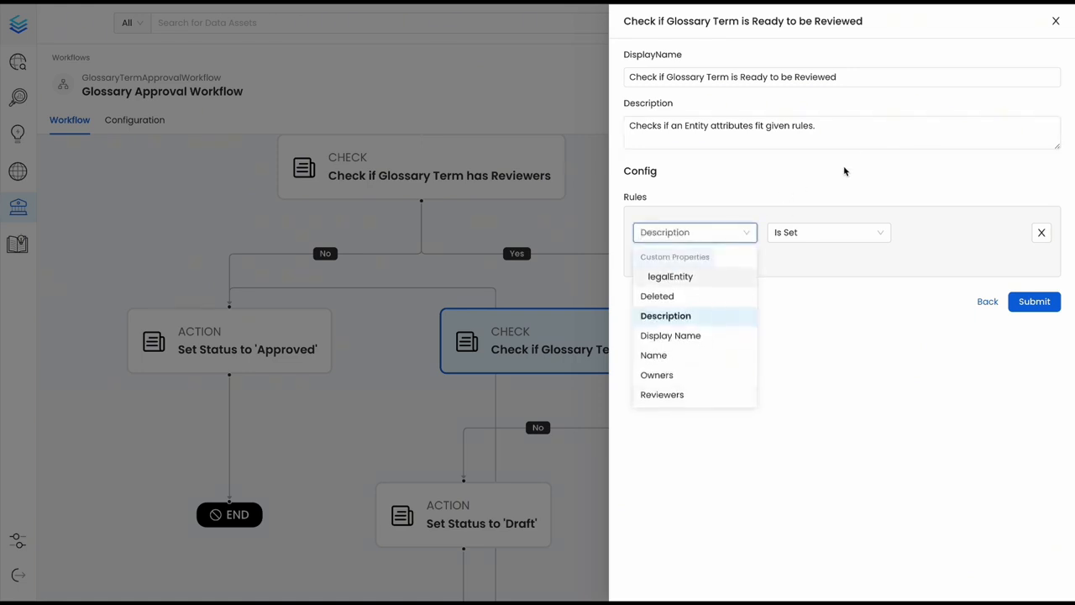
left_click(1056, 22)
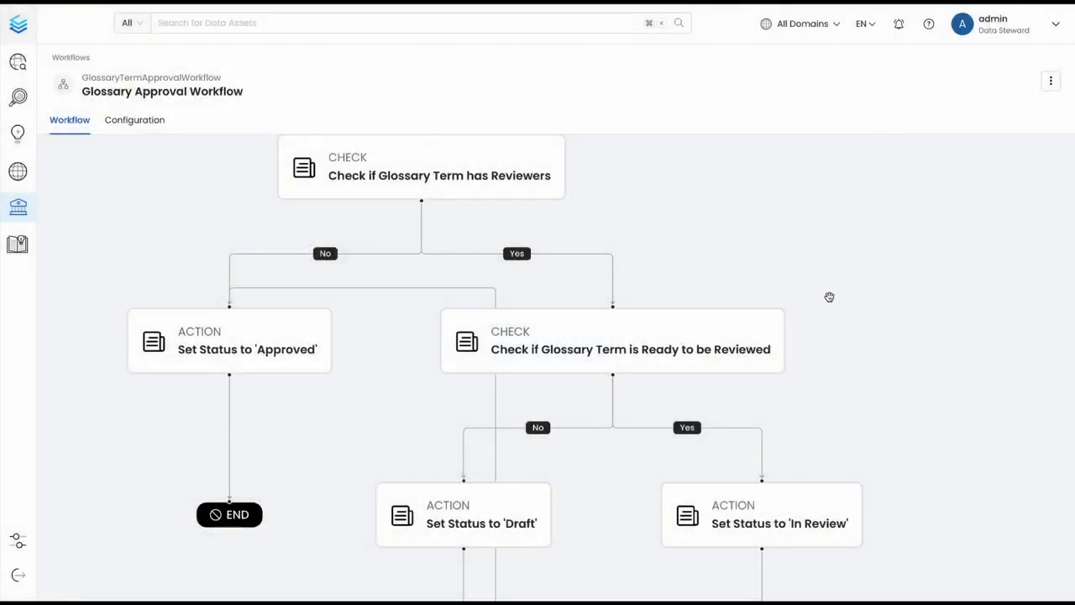
- Examine the lower part of the workflow from the review check to the user approval task, and view the workflow's configuration
left_click_drag(846, 322, 845, 275)
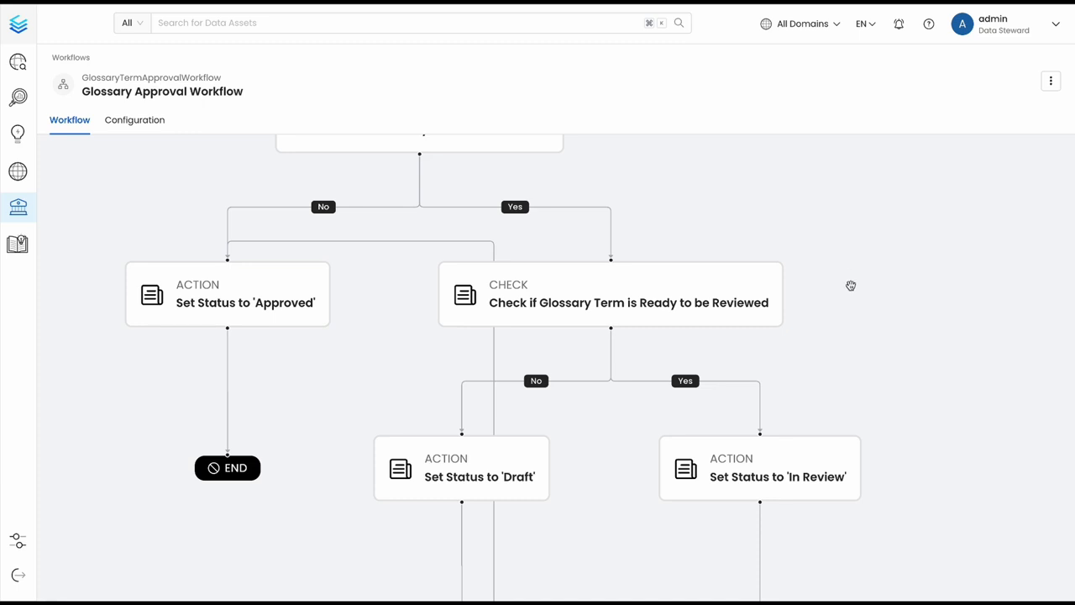
left_click(886, 357)
left_click_drag(886, 357, 883, 239)
left_click_drag(902, 395, 904, 310)
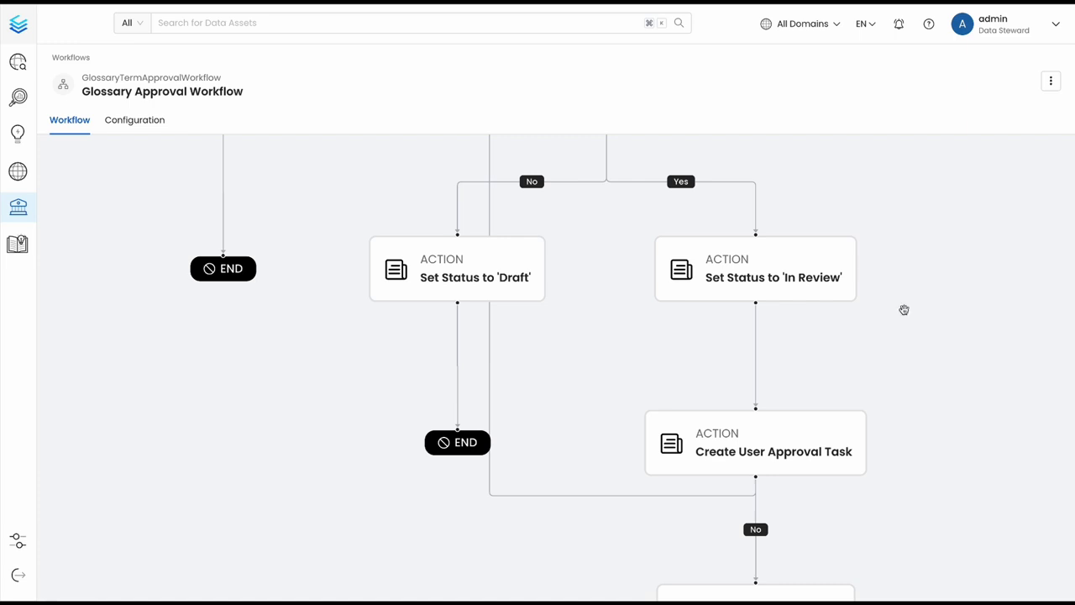
left_click(132, 124)
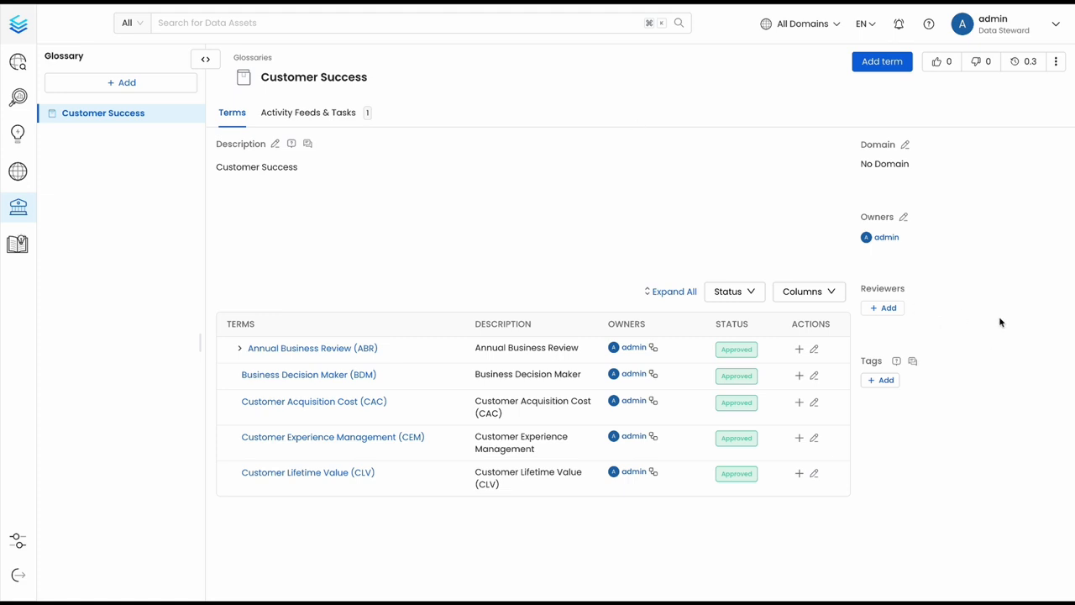
- Add a term named "New term without reviewers" with the description "description" to the Customer Success glossary
left_click(882, 66)
left_click(436, 81)
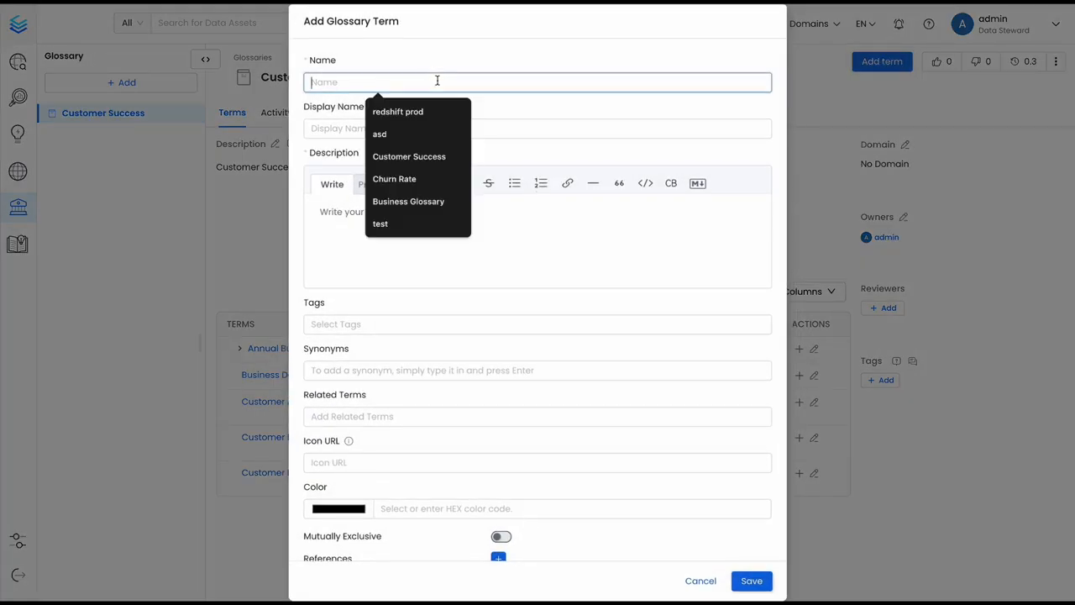
type("New term without reviewers")
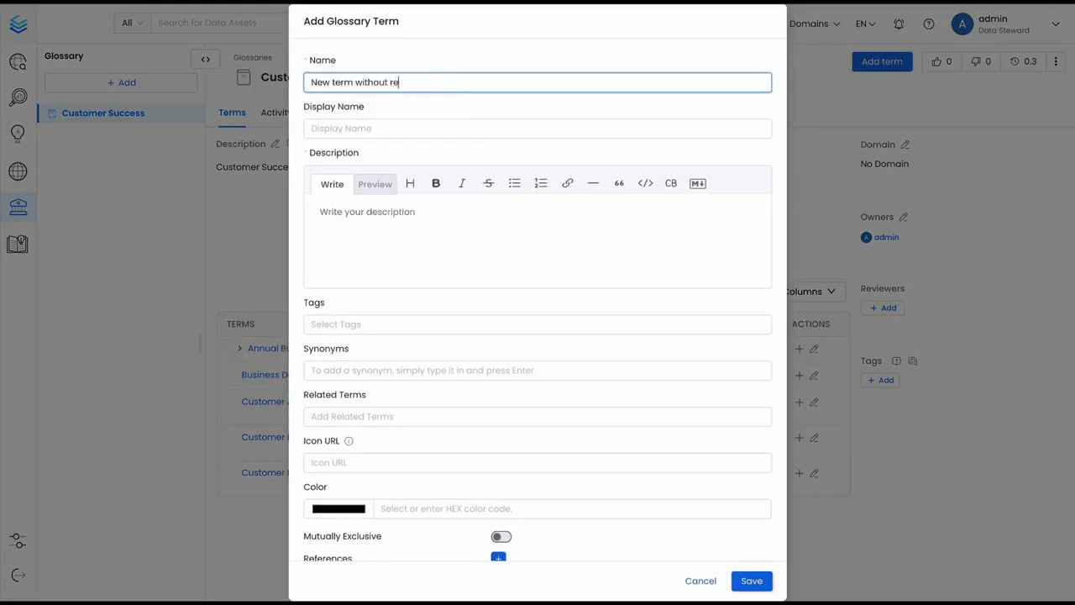
left_click(443, 230)
type("description")
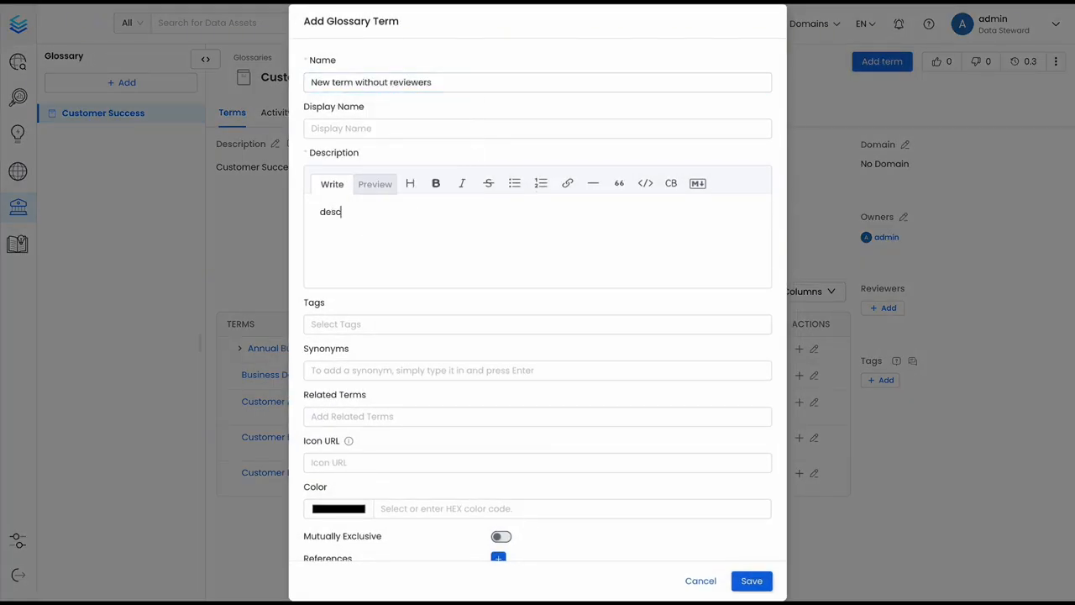
left_click(748, 579)
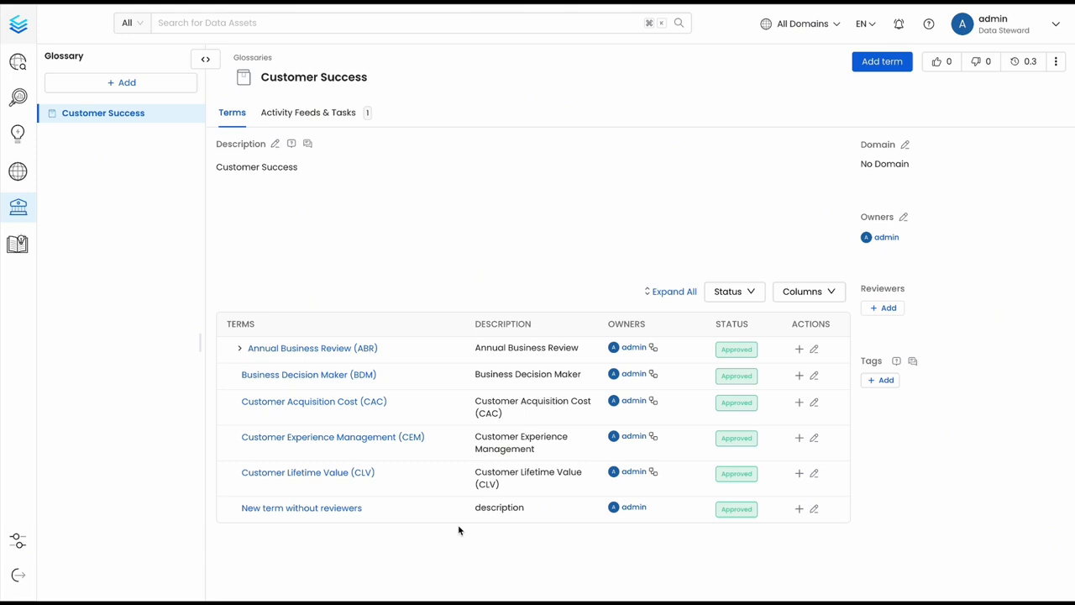
- Assign the admin user as reviewer of the Customer Success glossary
left_click(896, 308)
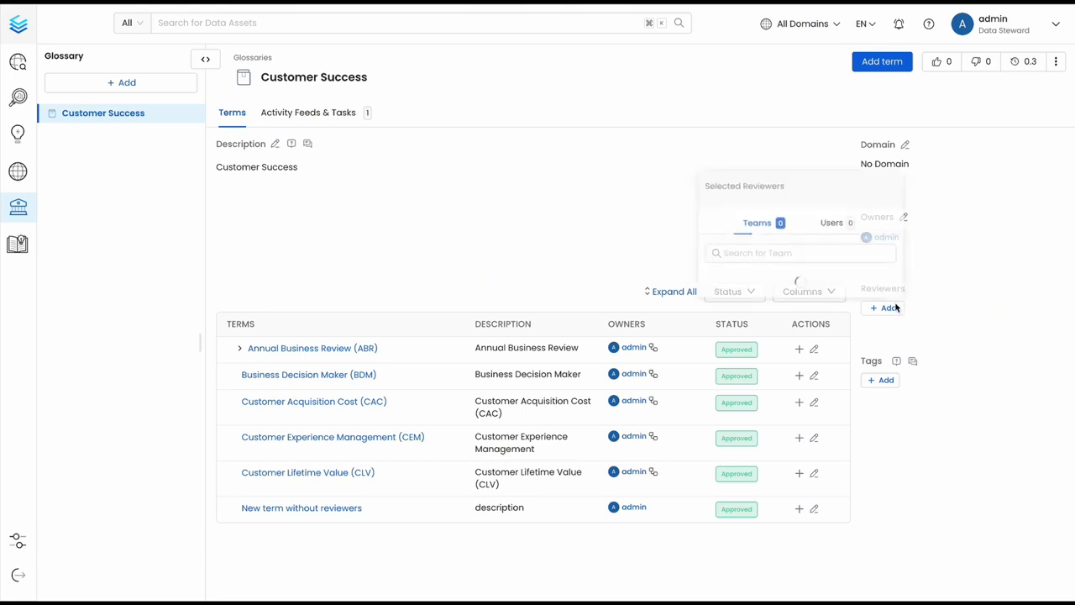
left_click(827, 126)
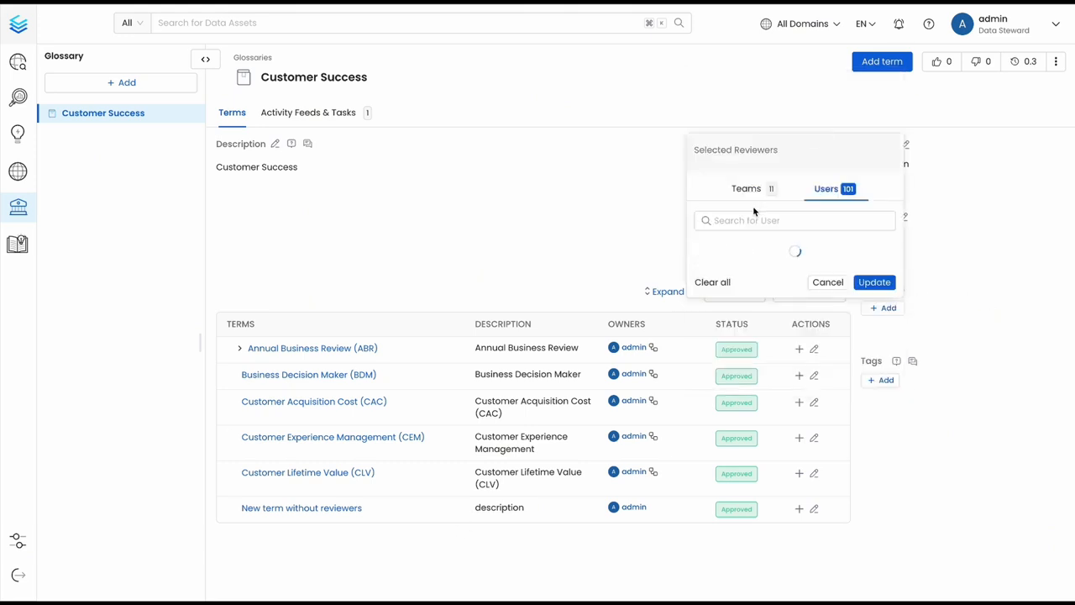
left_click(713, 123)
type("admin")
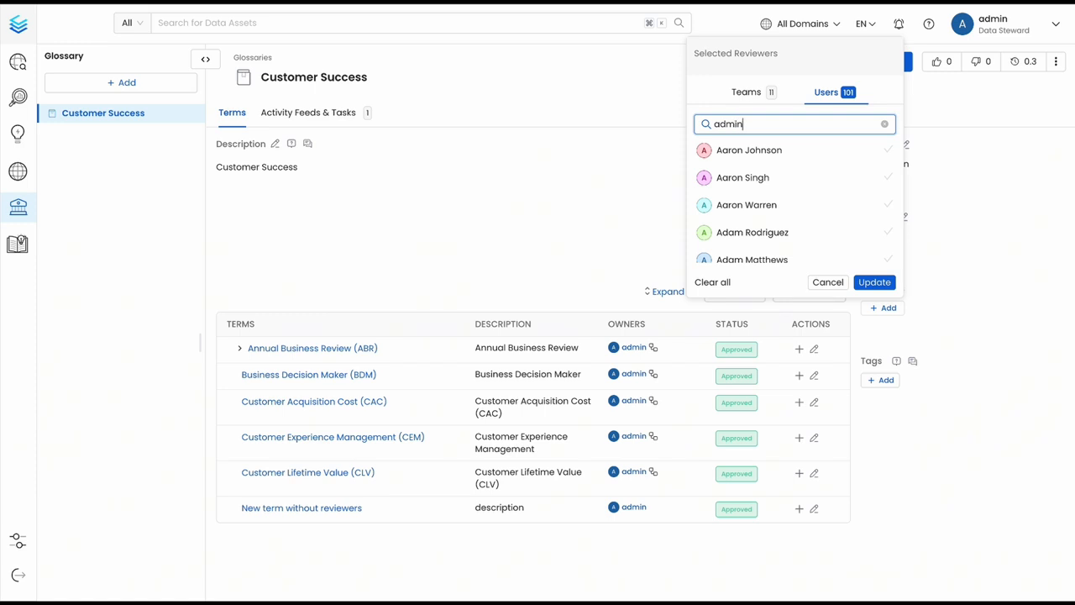
left_click(878, 155)
left_click(874, 282)
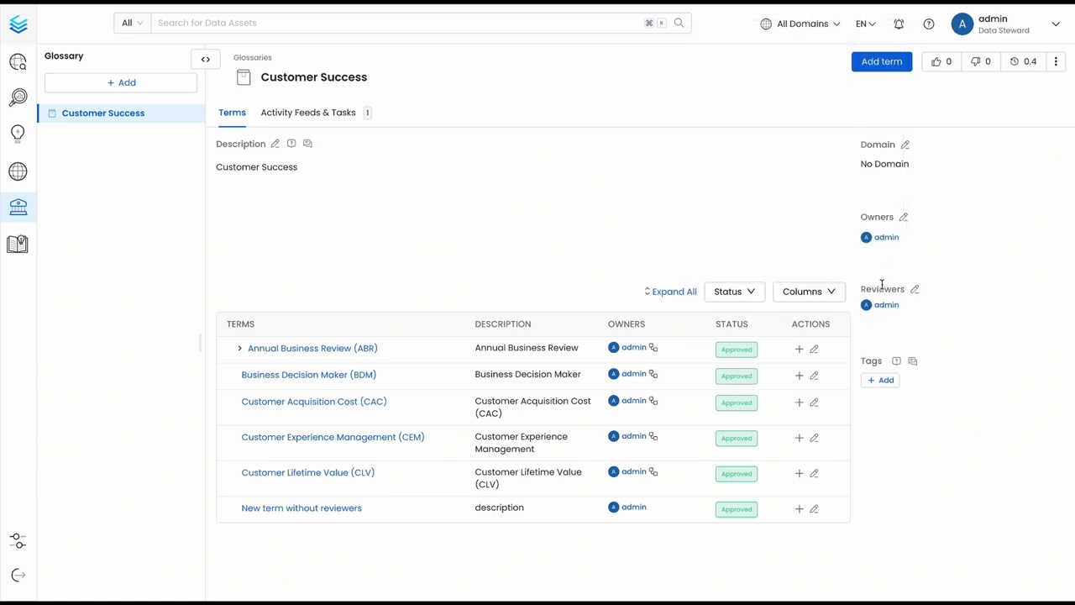
- Add a term named "New Term" with the description "description" to the Customer Success glossary
left_click(864, 64)
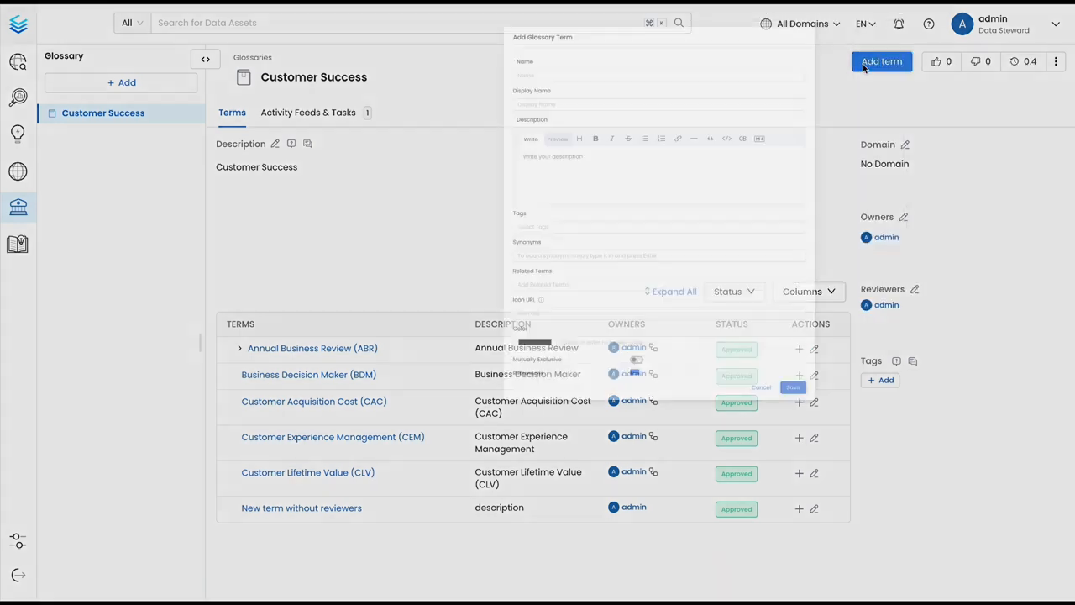
left_click(384, 80)
type("New Term")
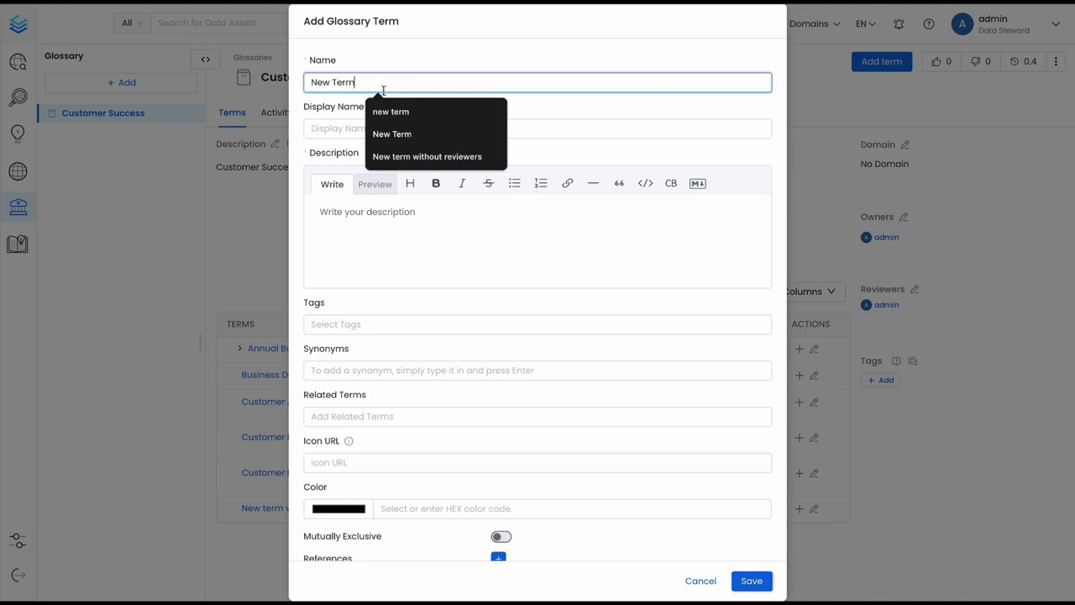
left_click(364, 228)
type("description")
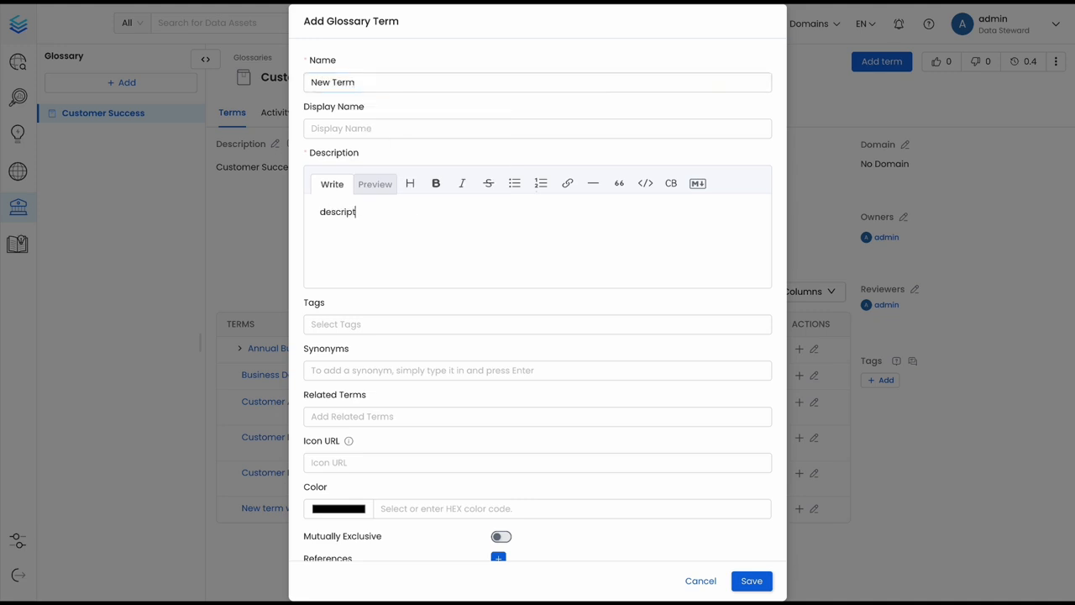
left_click(752, 581)
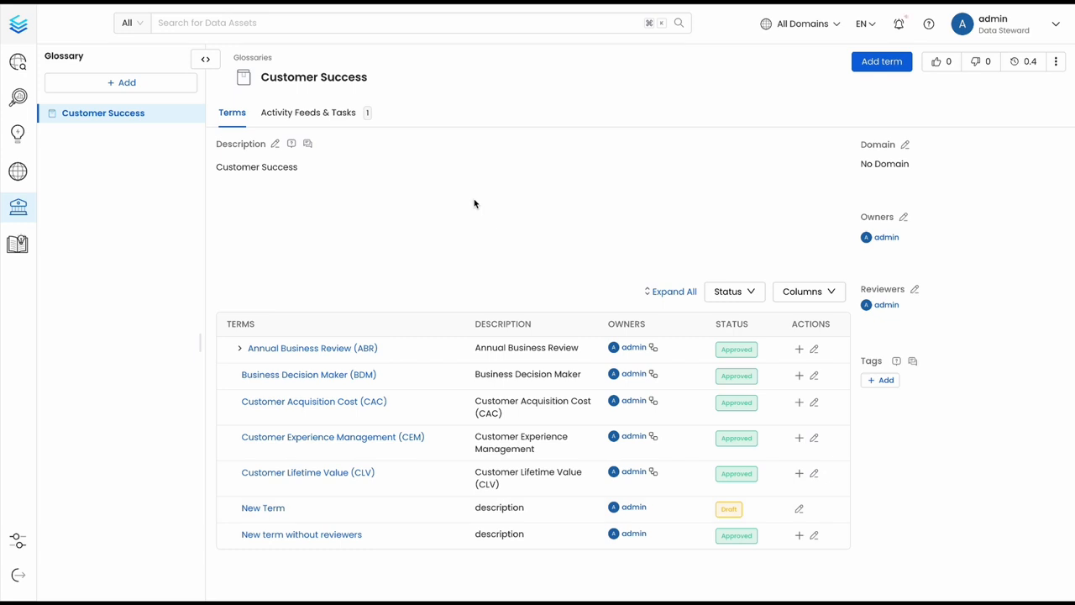
- Reload the glossary page and include In Review terms in the status filter of the terms table
key("super+r")
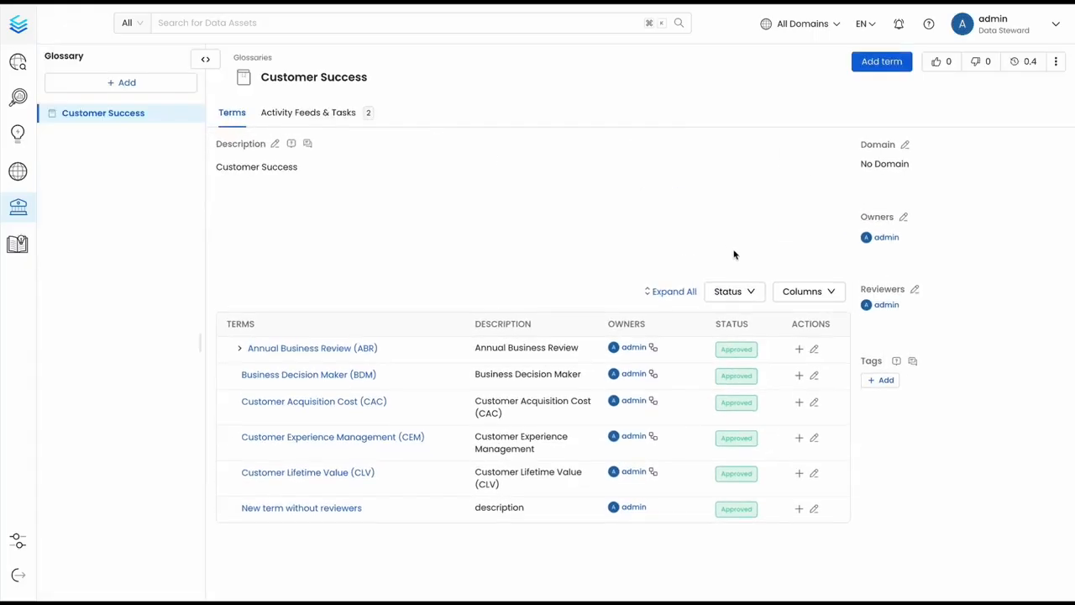
left_click(733, 292)
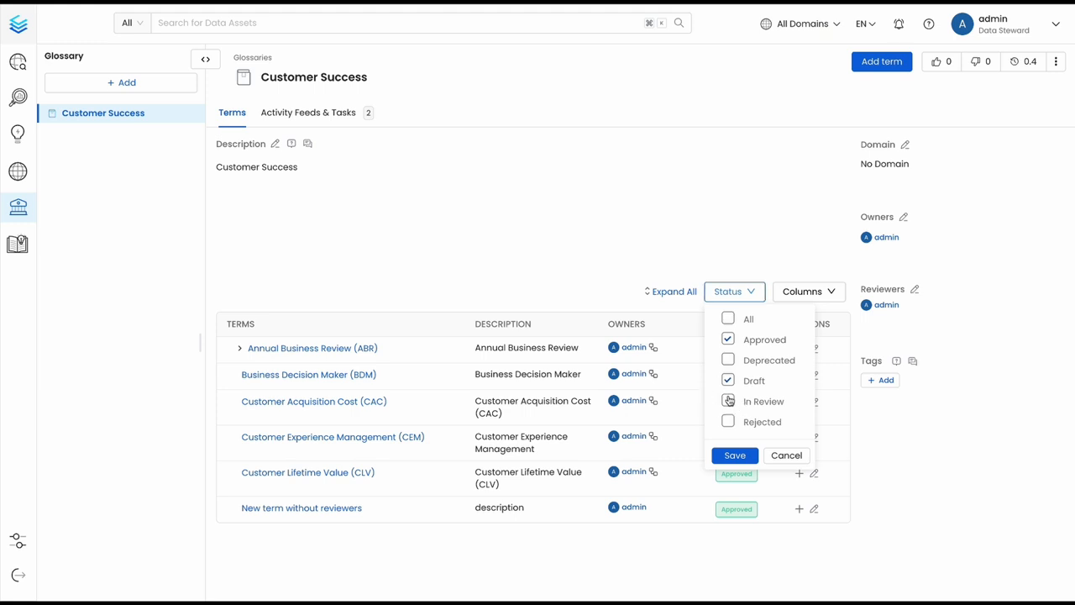
left_click(728, 401)
left_click(733, 455)
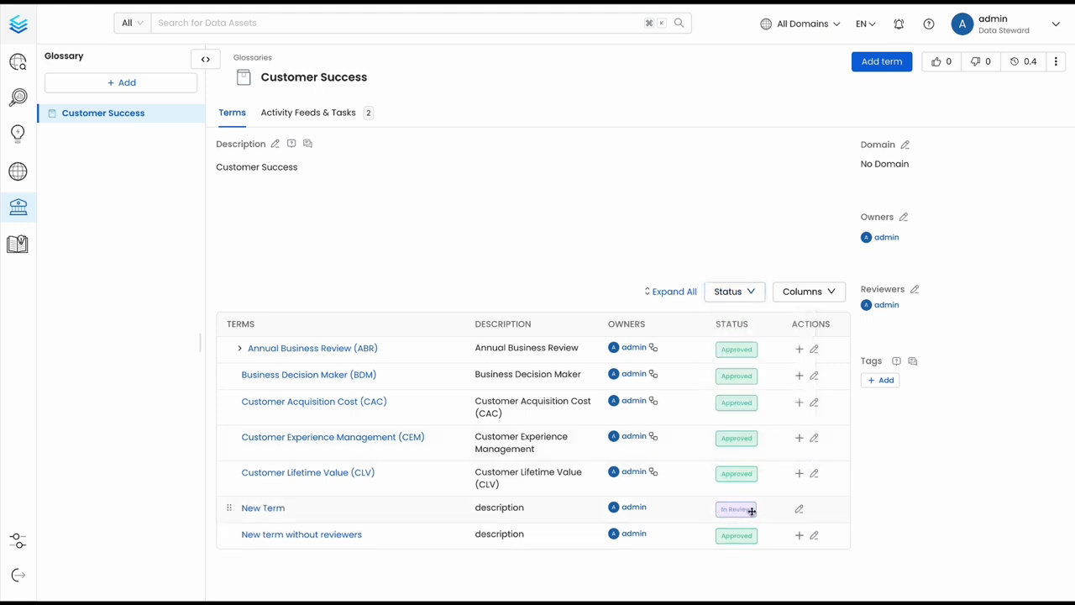
- Approve the open approval request task for New Term and return to the glossary's terms list
left_click(336, 116)
left_click(294, 172)
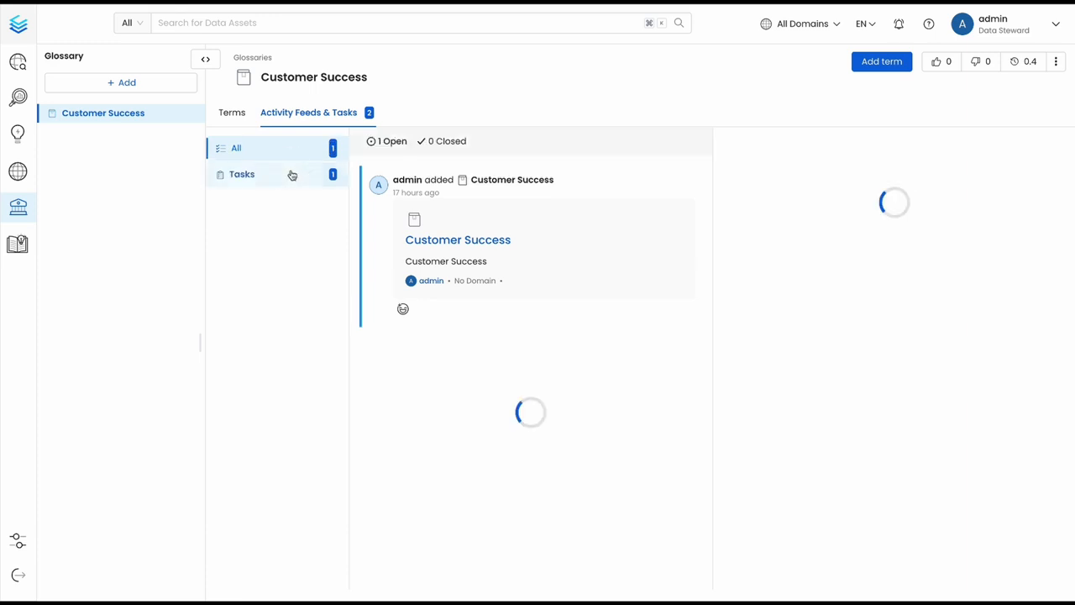
mouse_move(519, 179)
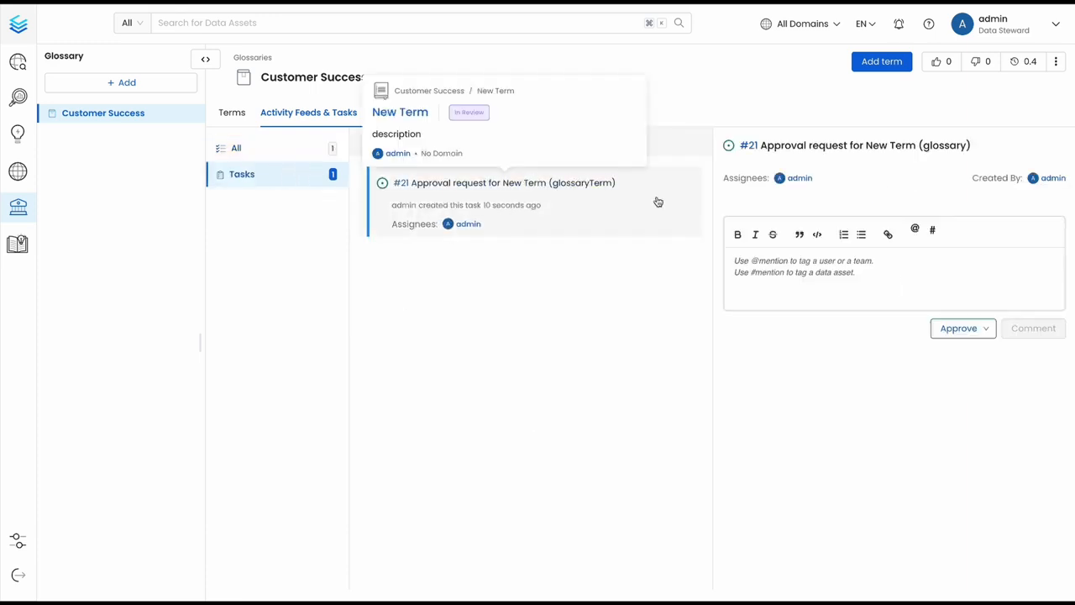
left_click(946, 330)
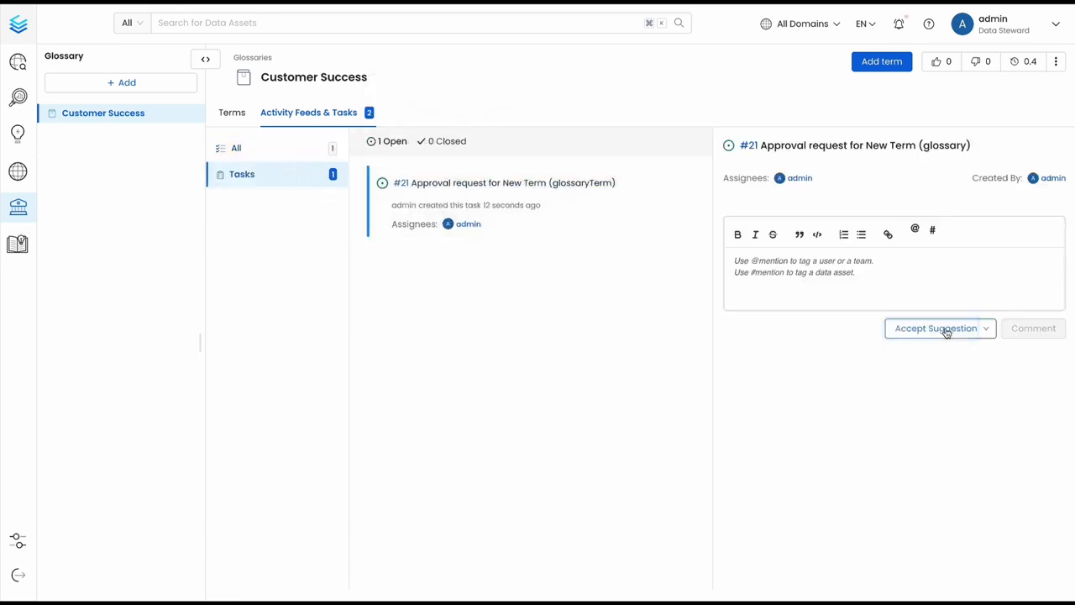
left_click(240, 115)
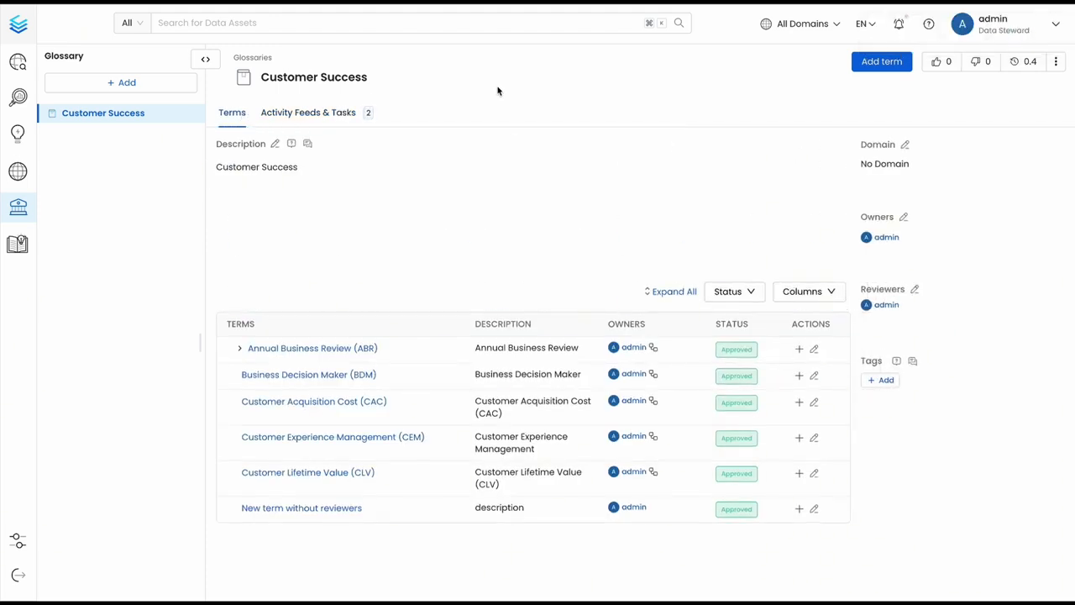
- Go to the governance workflows and open the Glossary Approval Workflow diagram again
mouse_move(46, 207)
left_click(118, 210)
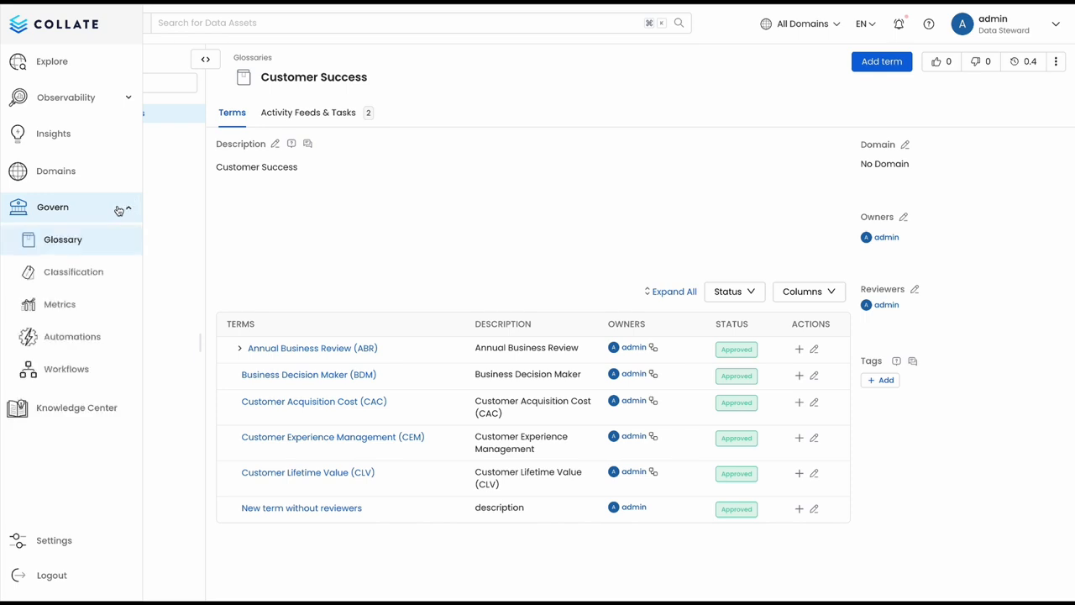
left_click(76, 369)
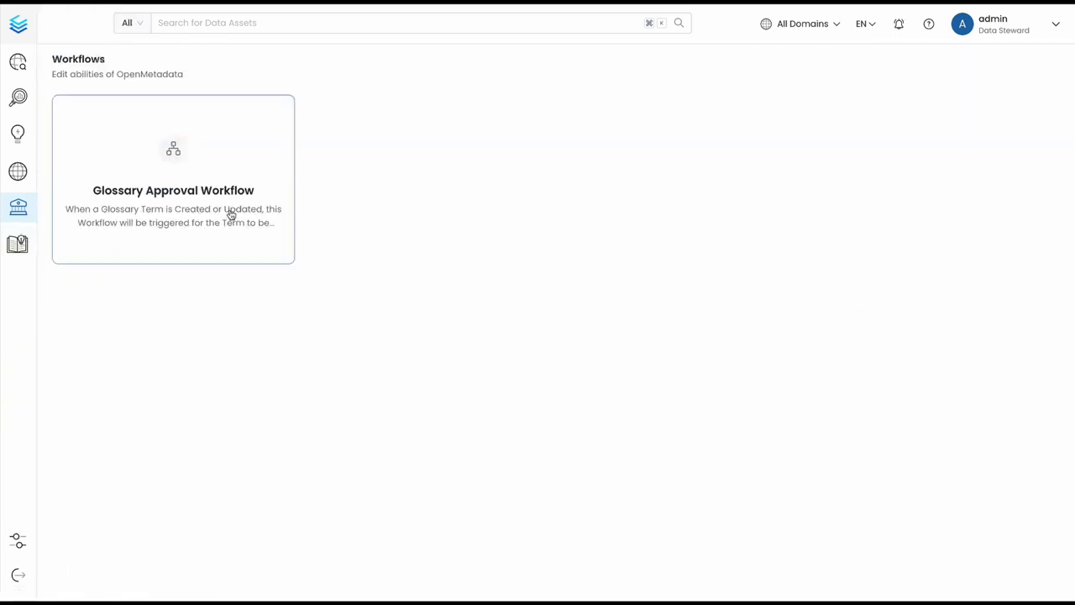
left_click(231, 215)
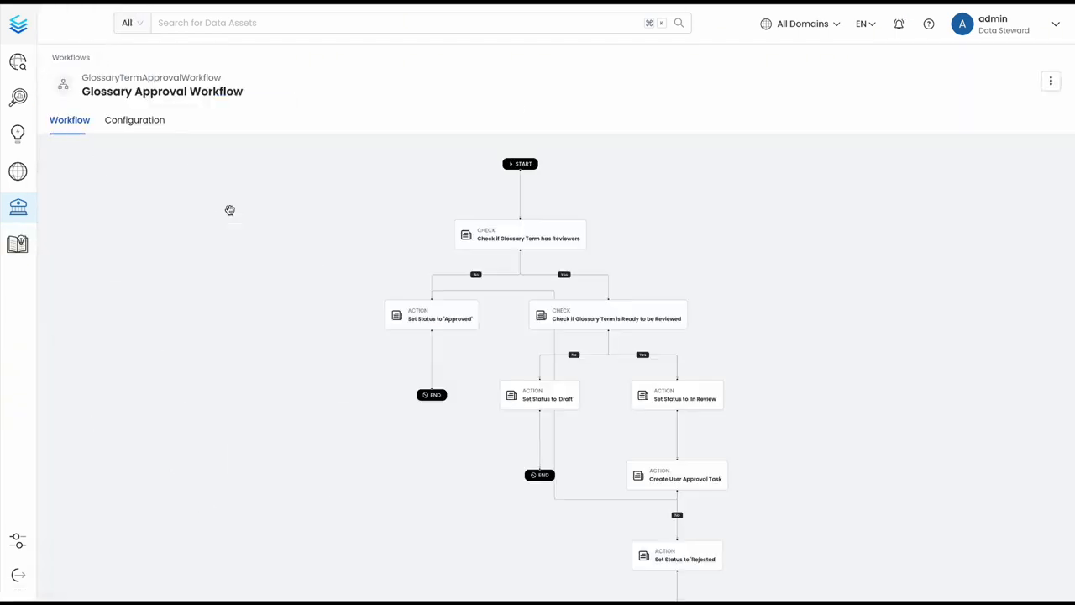
- Add a legalEntity Is Set condition to the "Check if Glossary Term is Ready to be Reviewed" node's rules and submit it
left_click(608, 311)
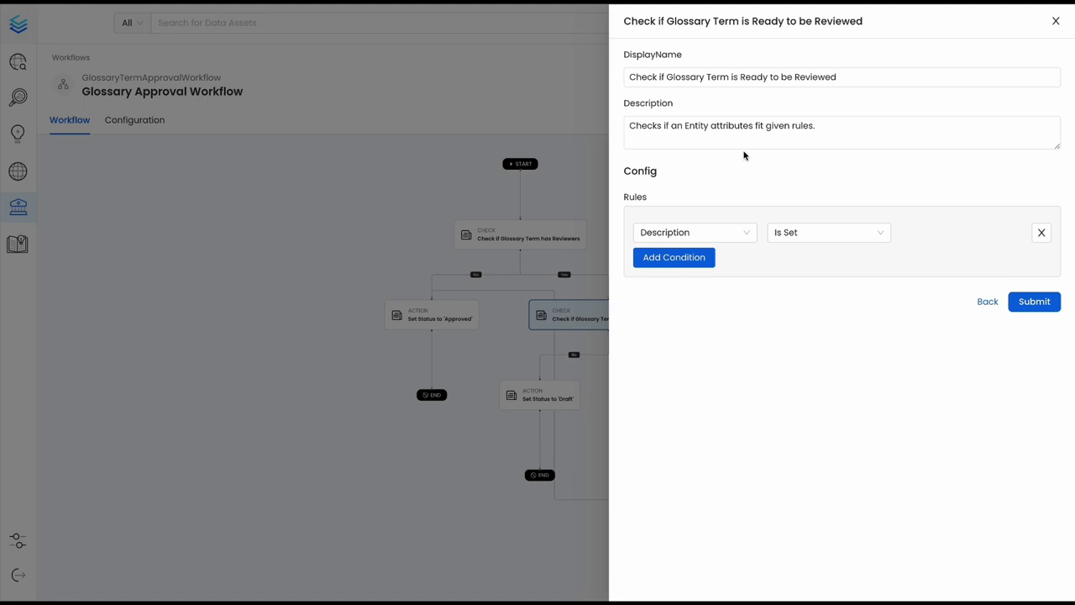
left_click(696, 257)
left_click(706, 258)
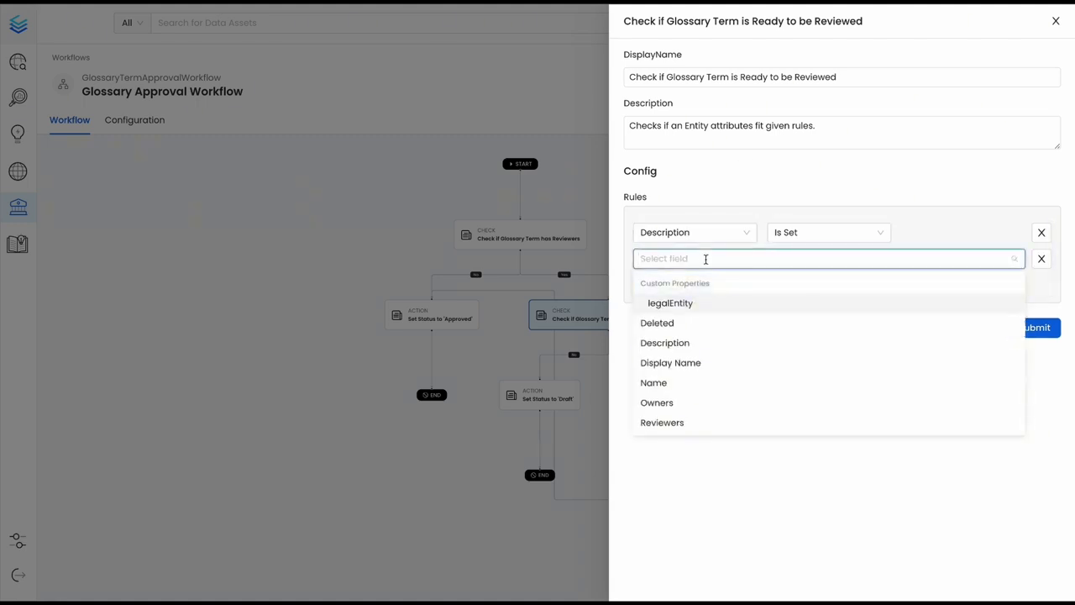
left_click(711, 304)
left_click(857, 265)
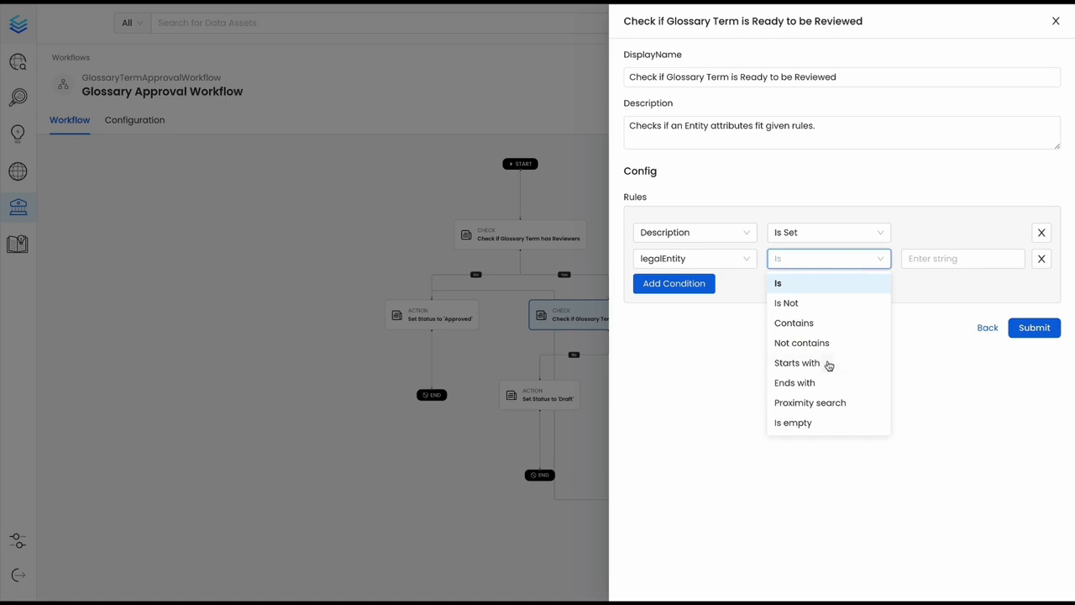
scroll(827, 365, "down", 2)
left_click(796, 424)
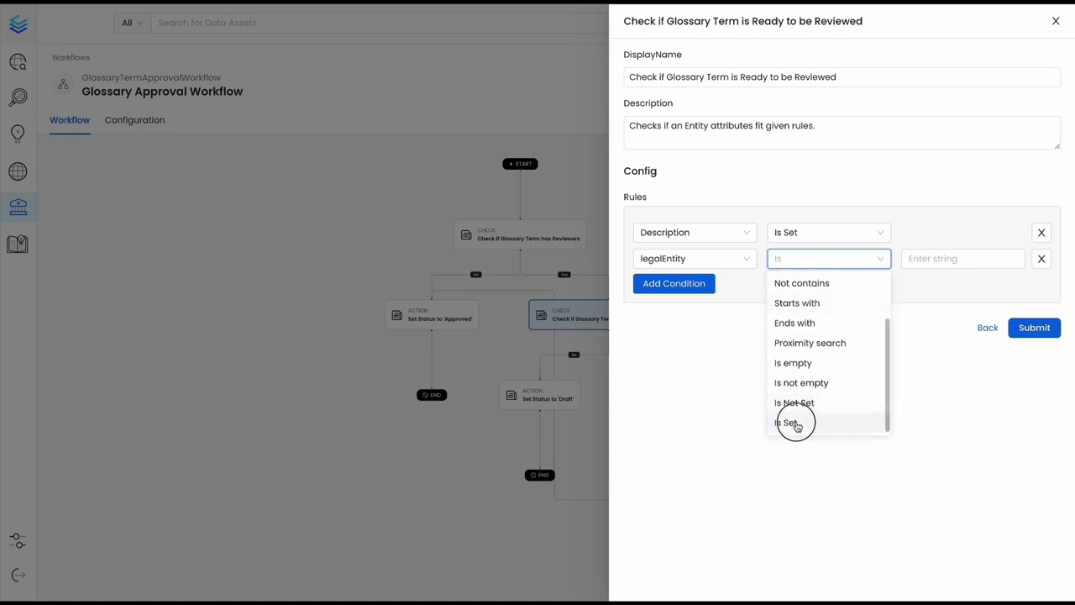
left_click(1032, 329)
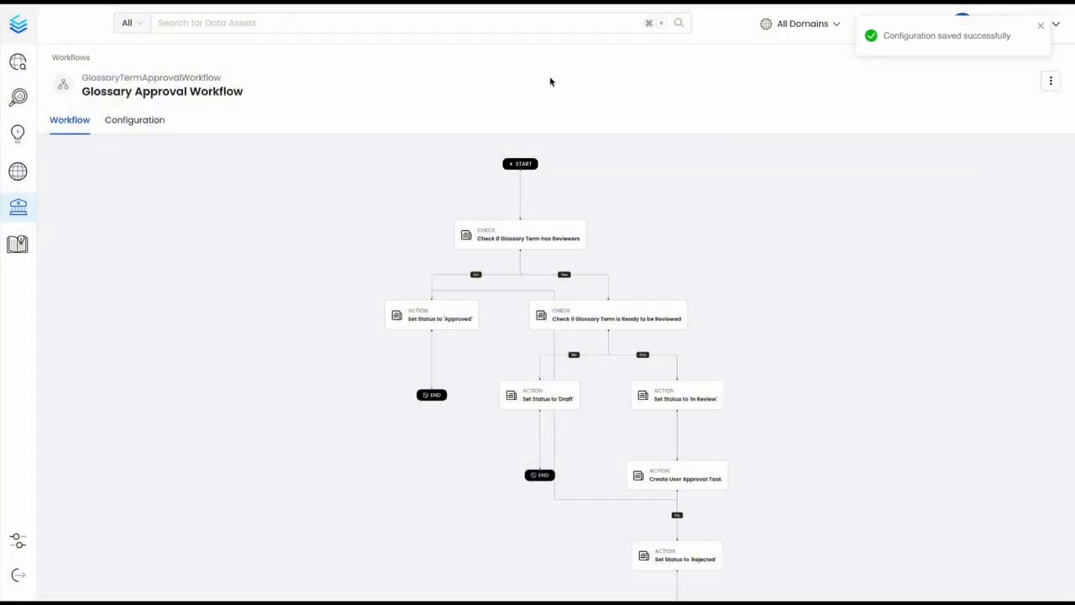
- Go to the Customer Success glossary and add a term named "Another New" with the description "description"
left_click(80, 207)
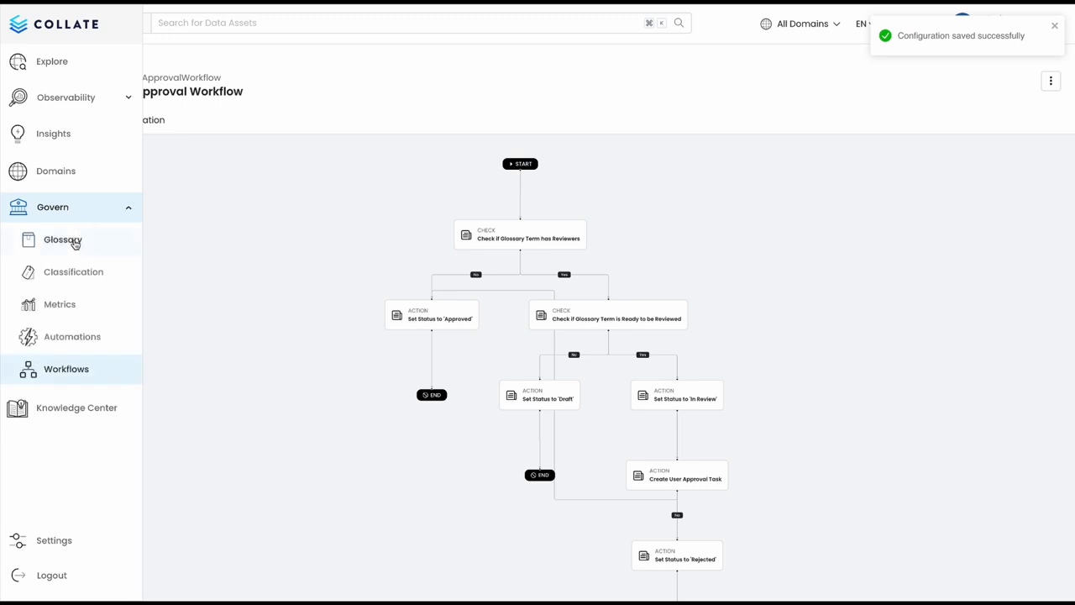
left_click(75, 244)
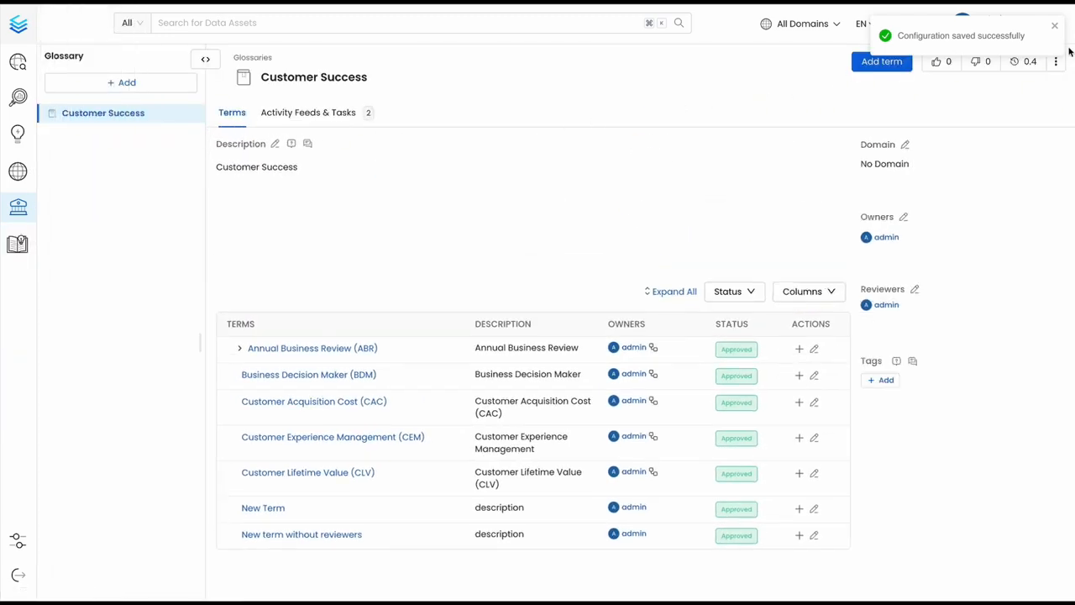
left_click(880, 61)
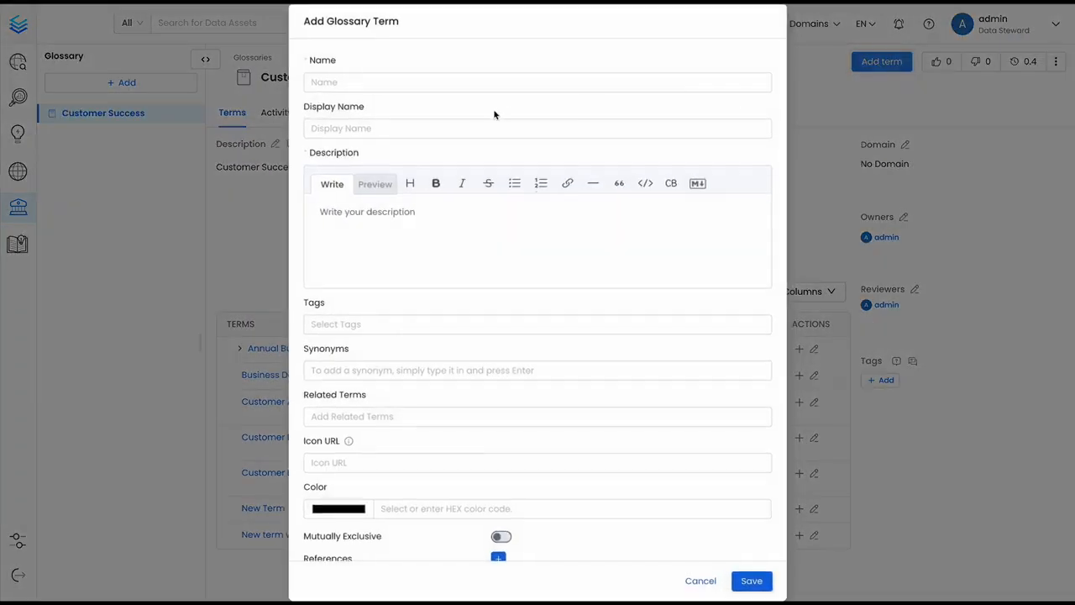
left_click(478, 83)
type("Another New")
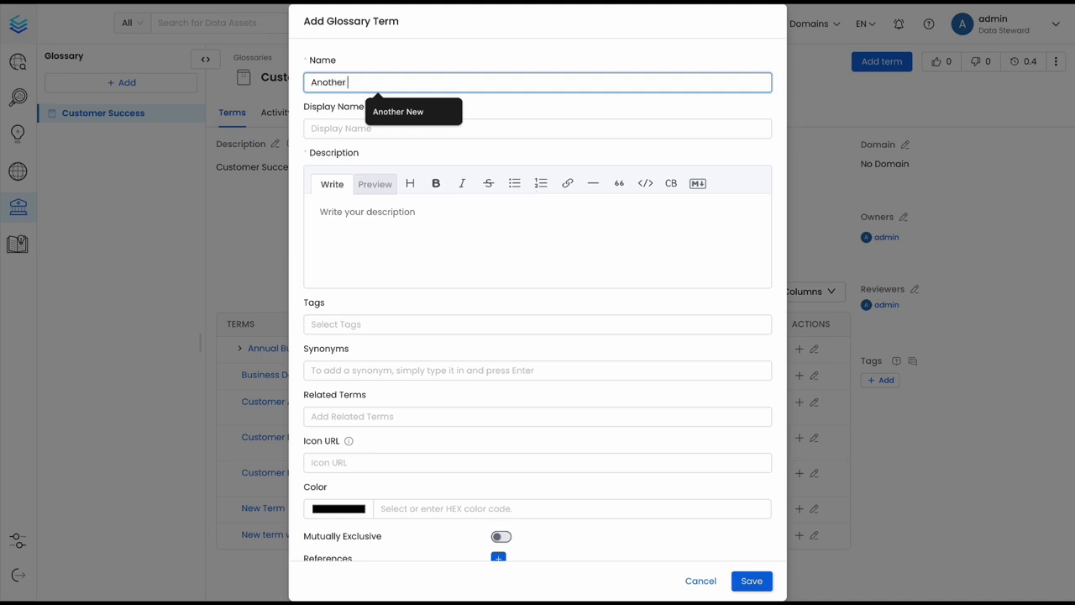
left_click(470, 232)
type("description")
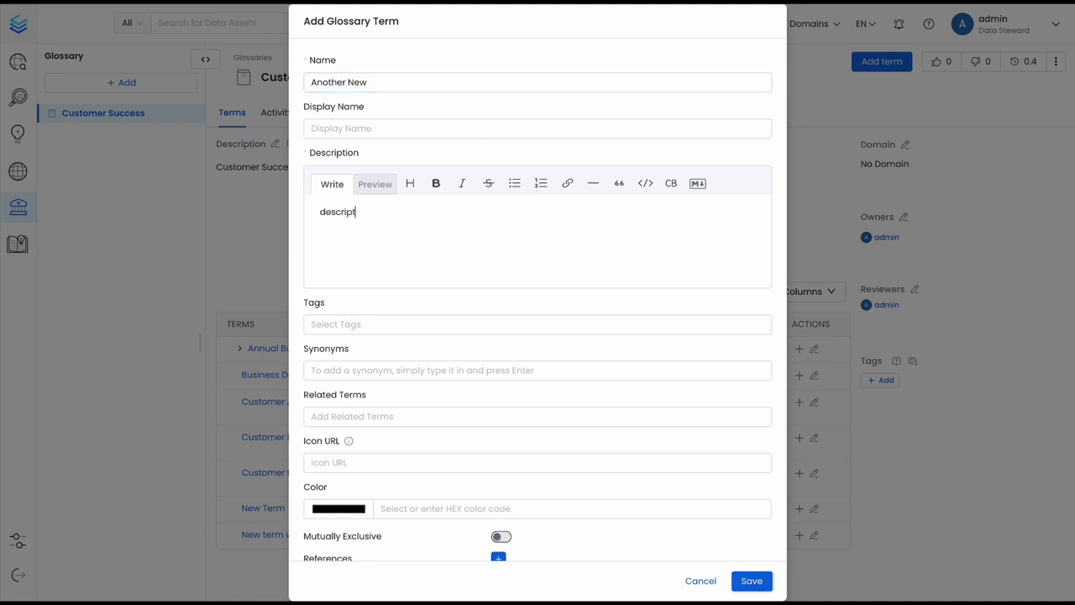
left_click(753, 581)
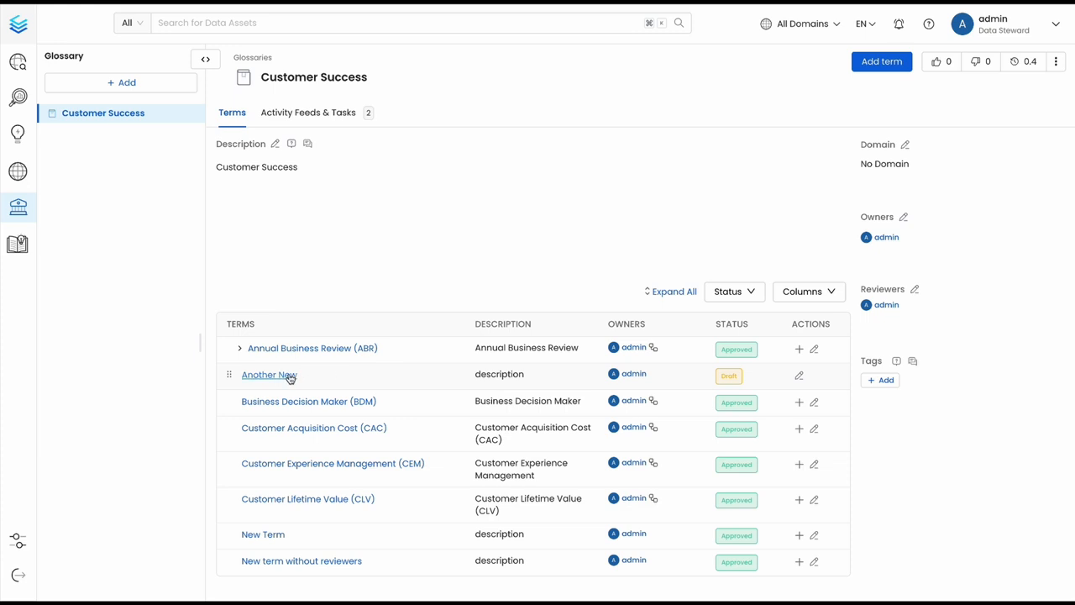
- Open the Another New term, set its Legal Entity custom property to "something", and reload the page
left_click(288, 375)
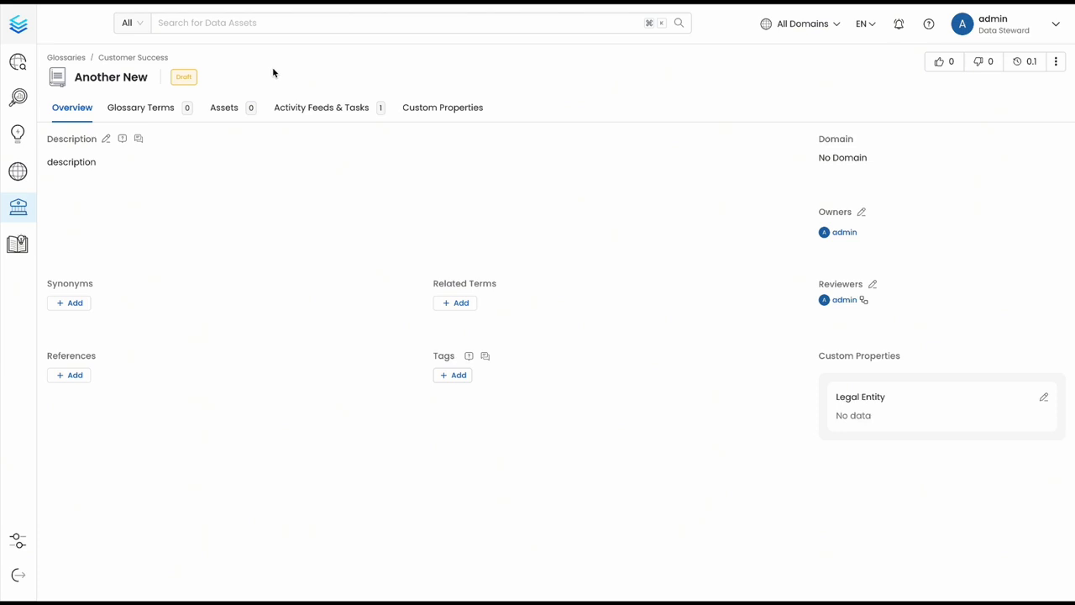
left_click(1042, 401)
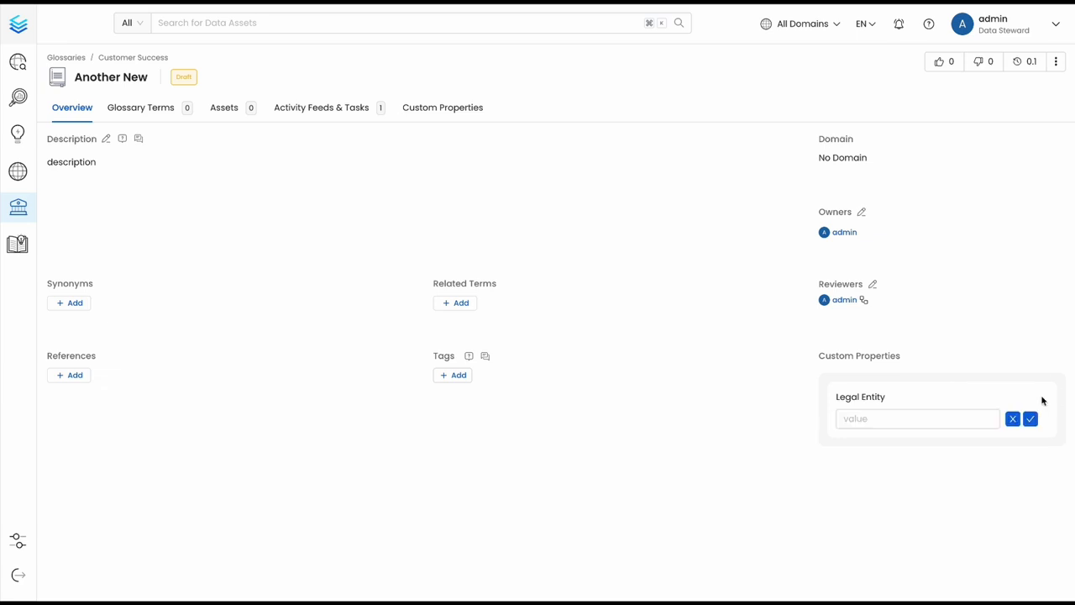
type("something")
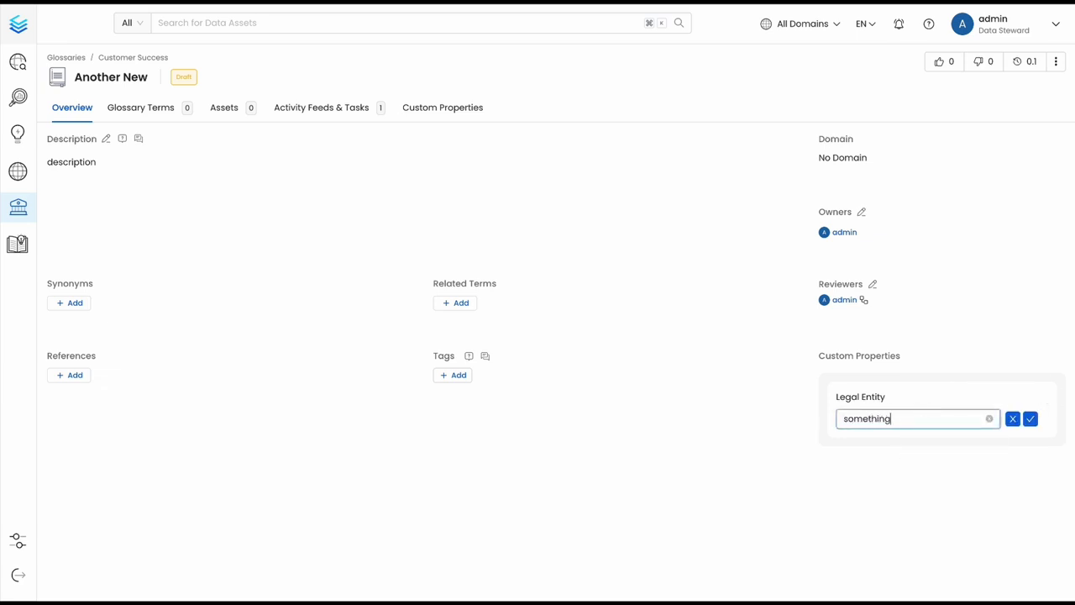
left_click(1029, 418)
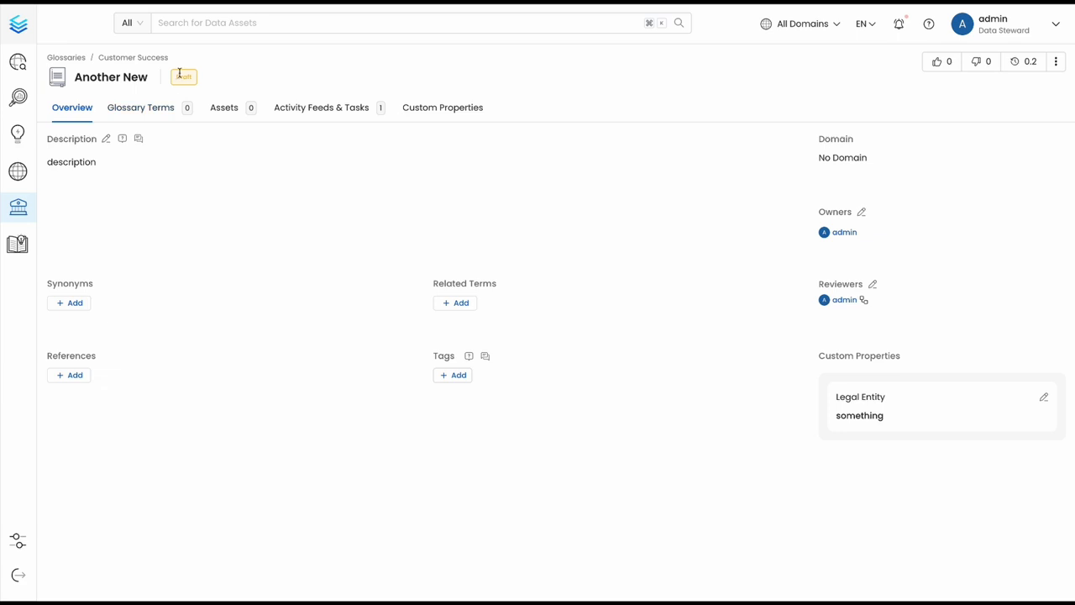
left_click(209, 77)
key("super+r")
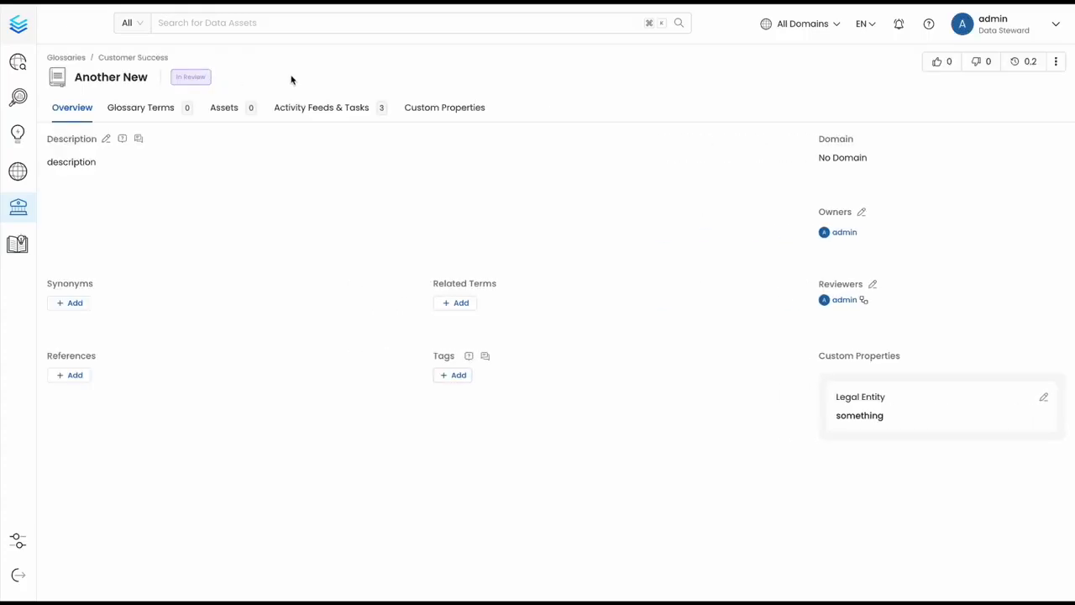
- Accept the open approval request task for the Another New term
left_click(308, 118)
left_click(126, 172)
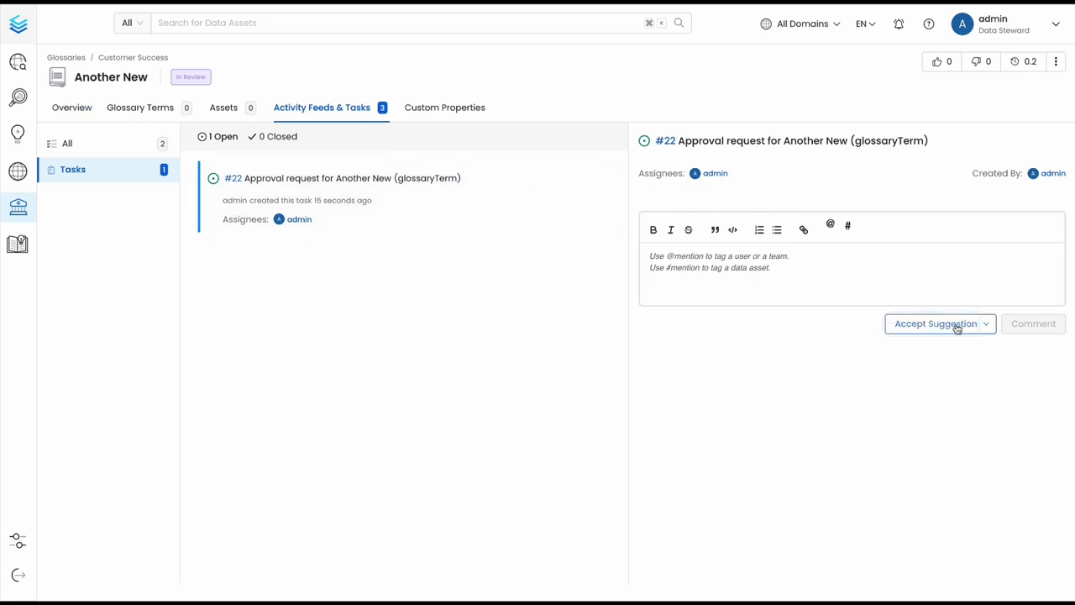
left_click(957, 325)
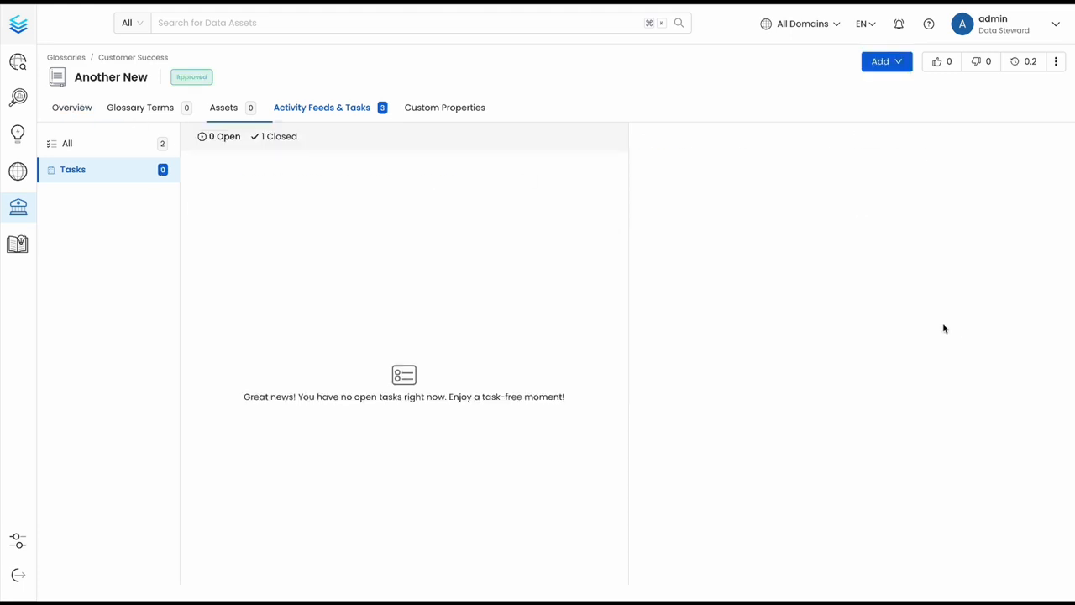
- Clear the Legal Entity custom property in the Another New term's overview, save it, and reload the page
left_click(77, 107)
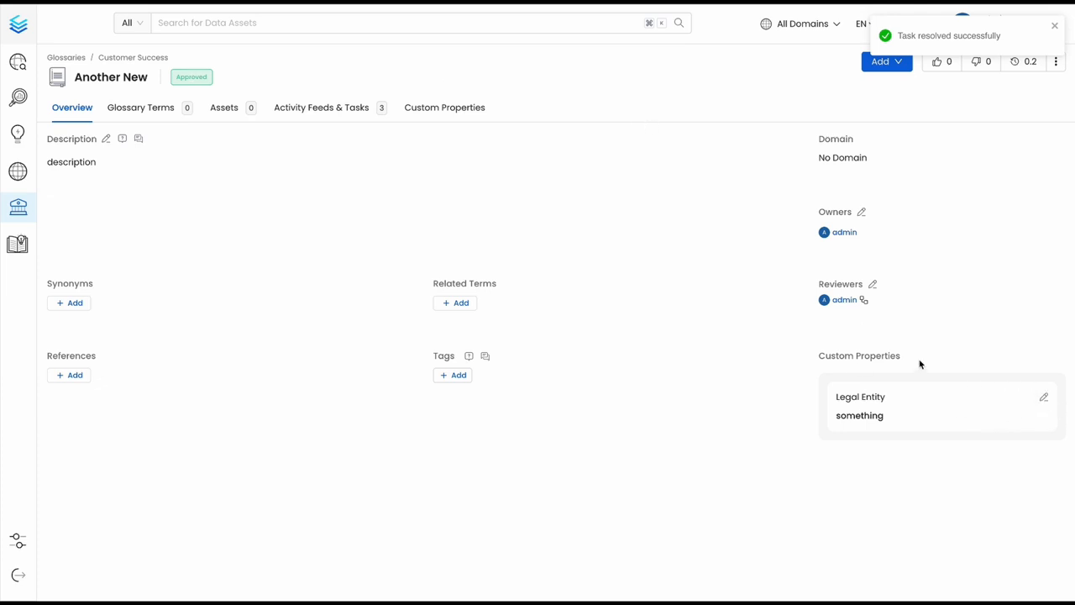
left_click(1043, 396)
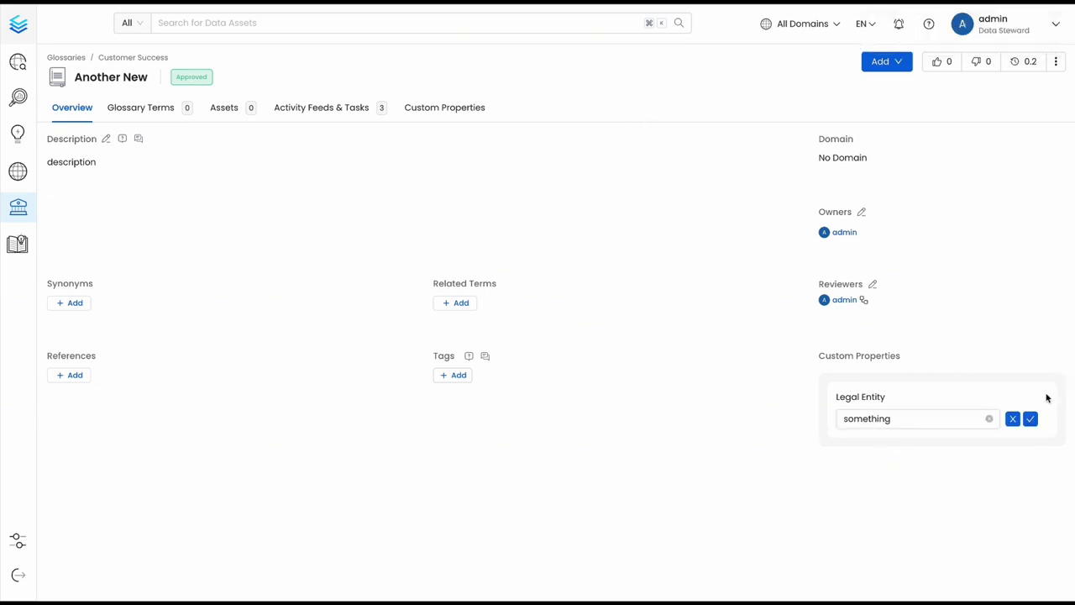
left_click(988, 418)
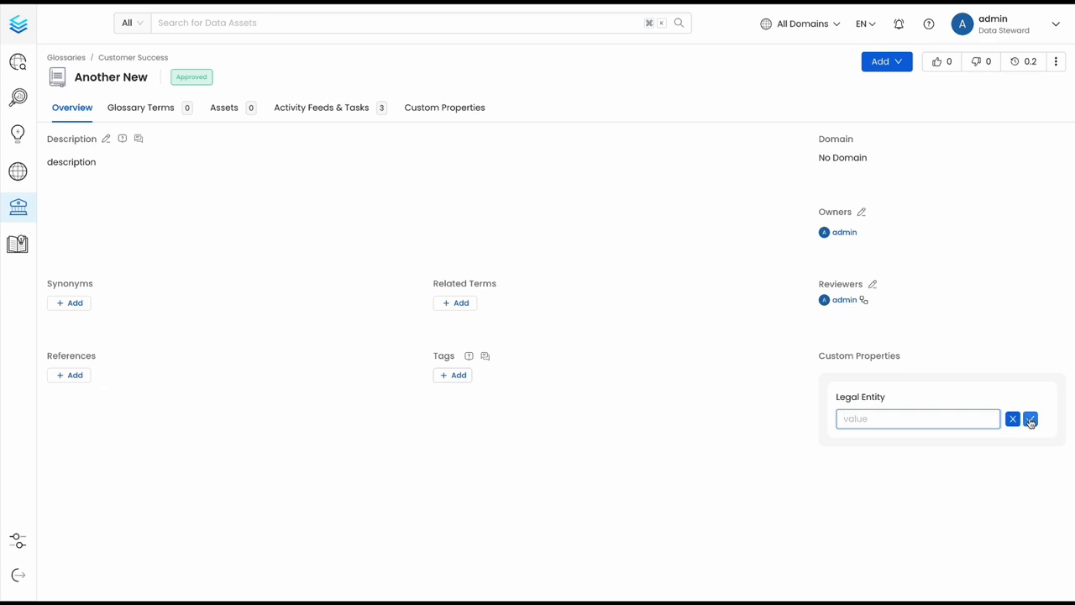
left_click(1030, 418)
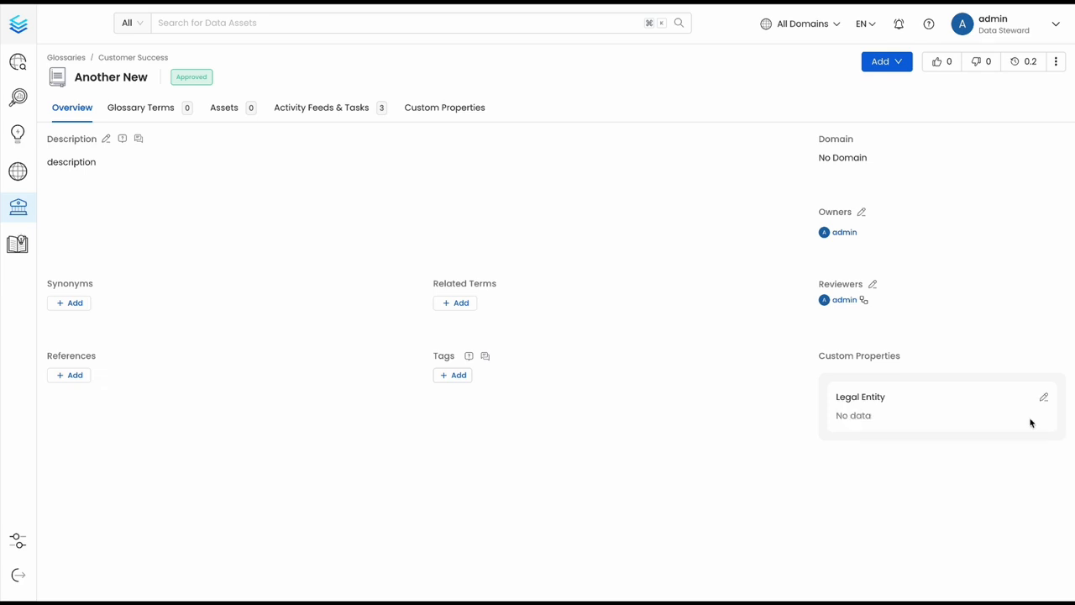
left_click(687, 64)
key("super+r")
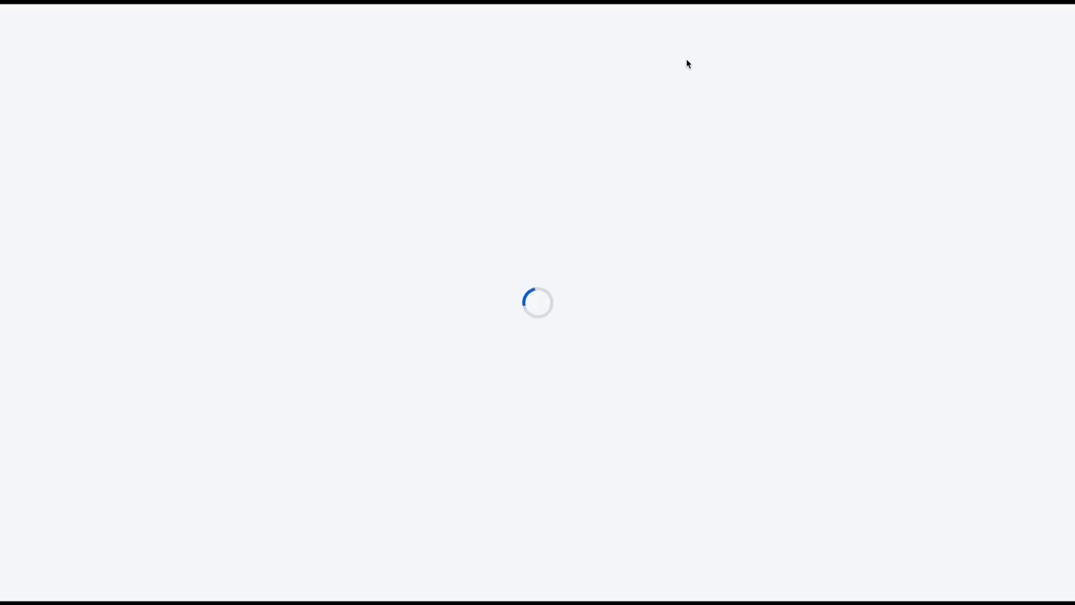